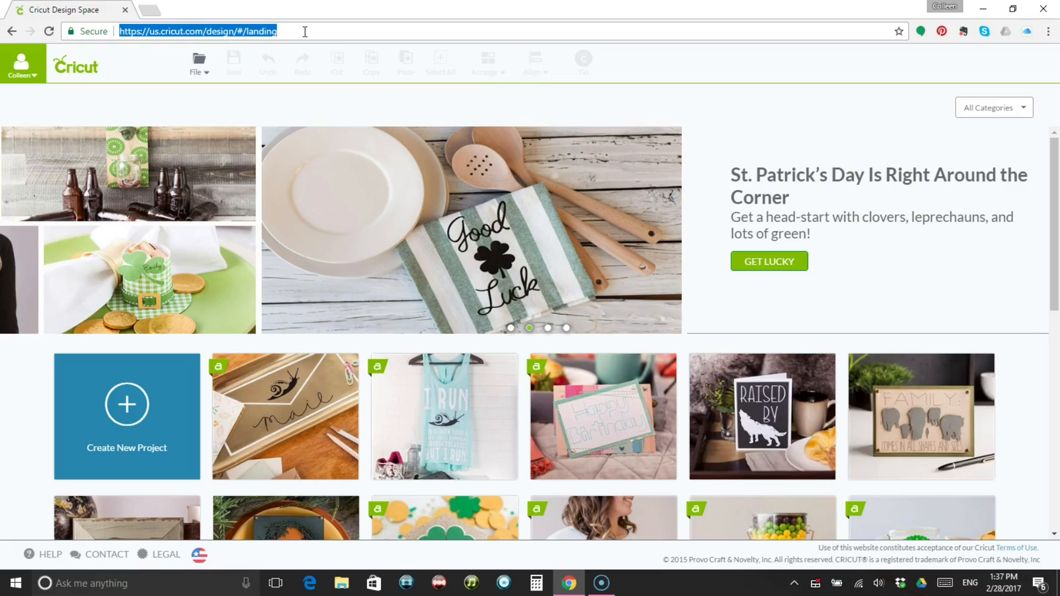
Start a new project and search the image library for "tab".
click(207, 79)
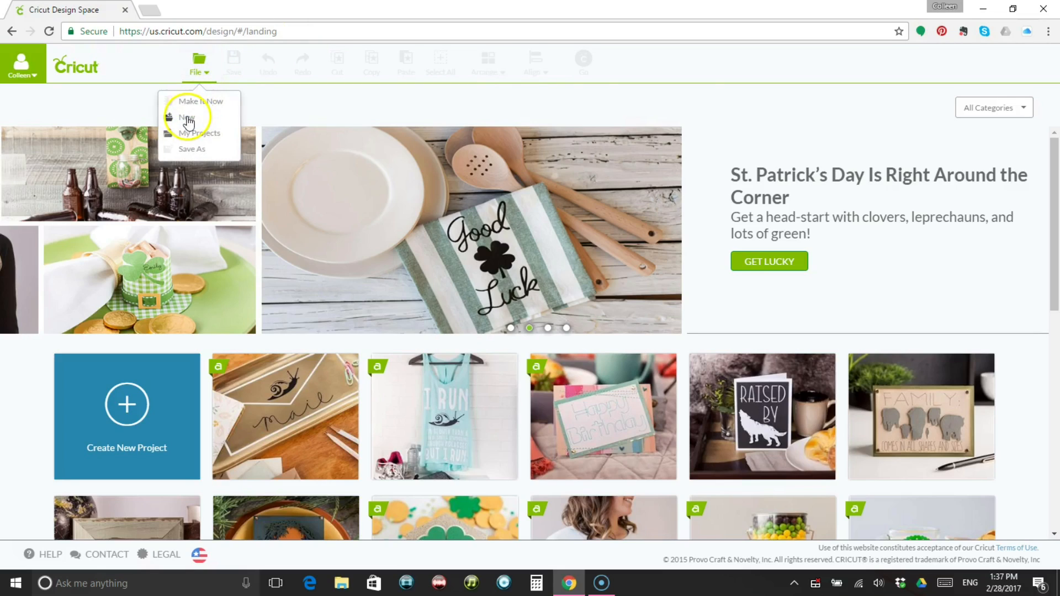
click(188, 119)
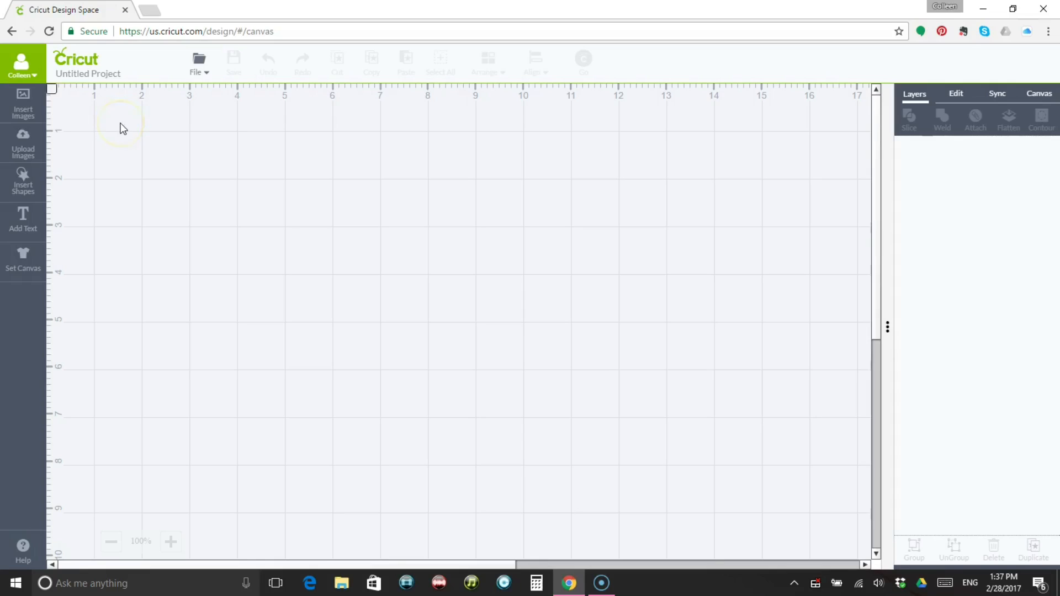
click(22, 105)
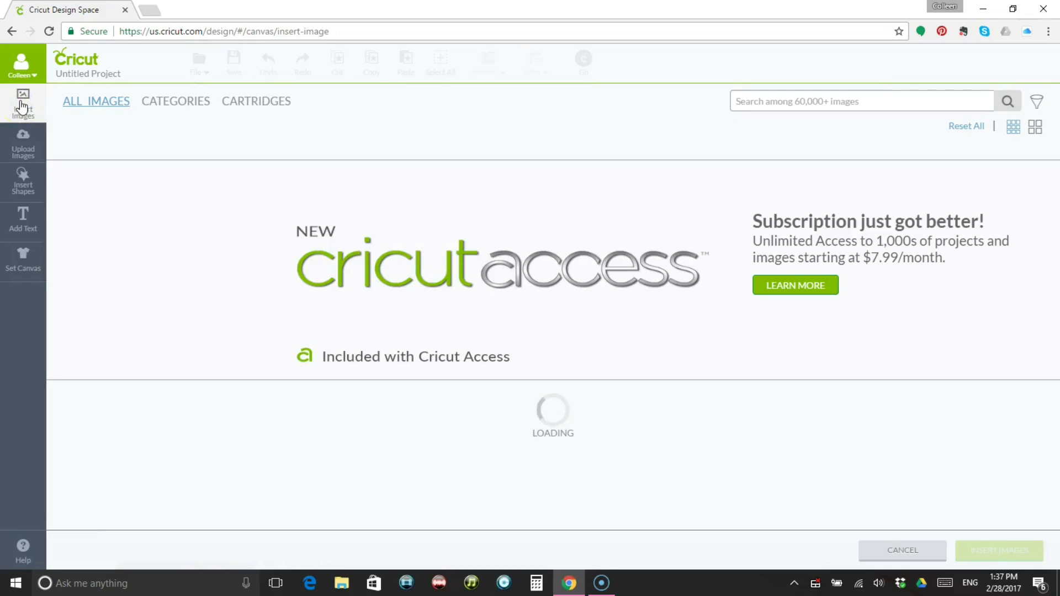
click(761, 100)
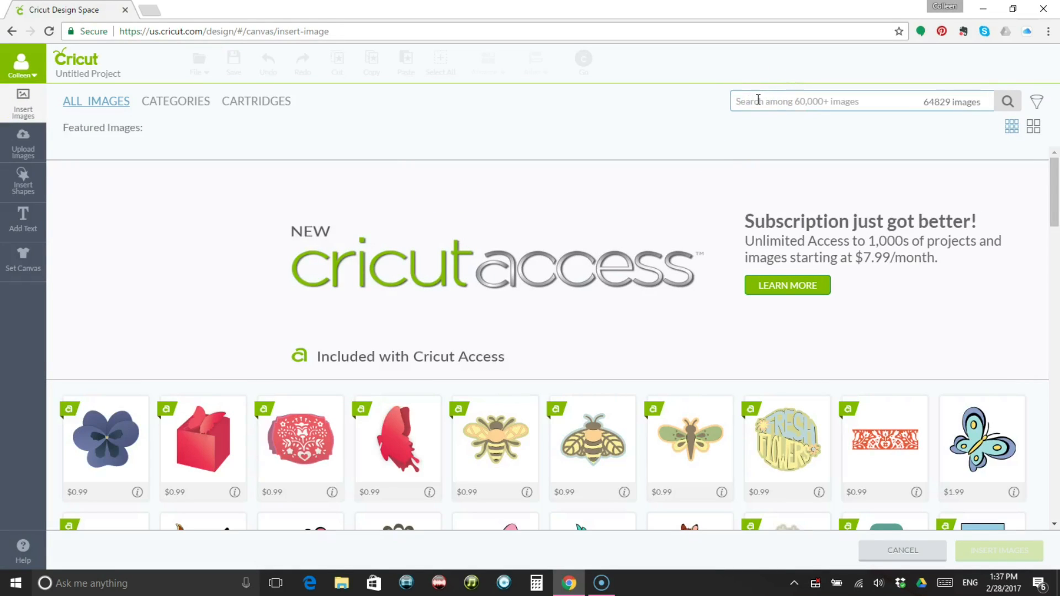
text(tab)
key(Return)
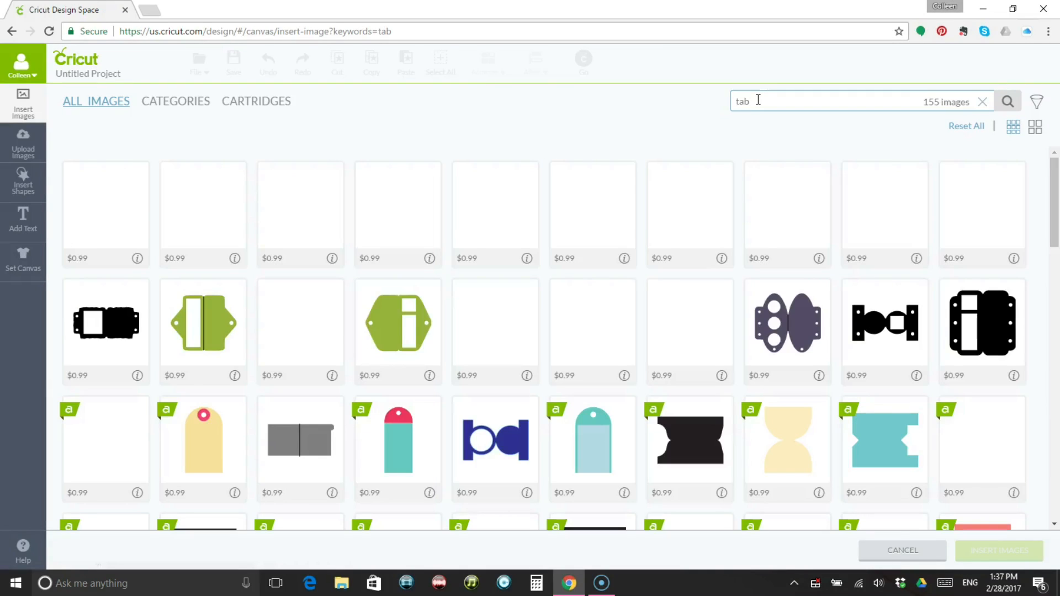
Compare the recipe card tab shapes in the image results, checking their outlines and their price or purchased labels.
click(694, 229)
scroll(698, 239, down, 5)
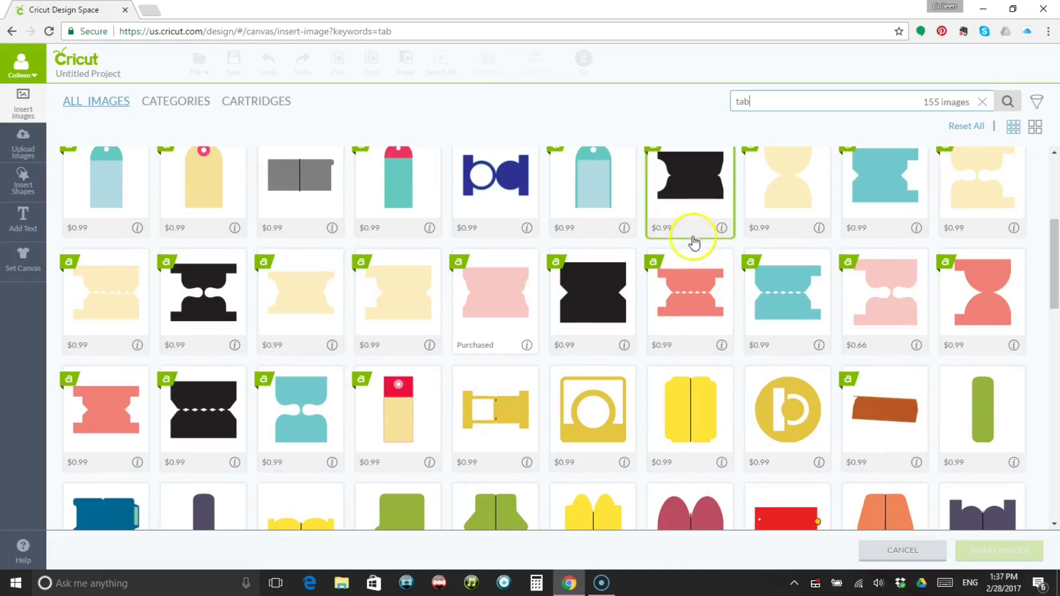
click(493, 304)
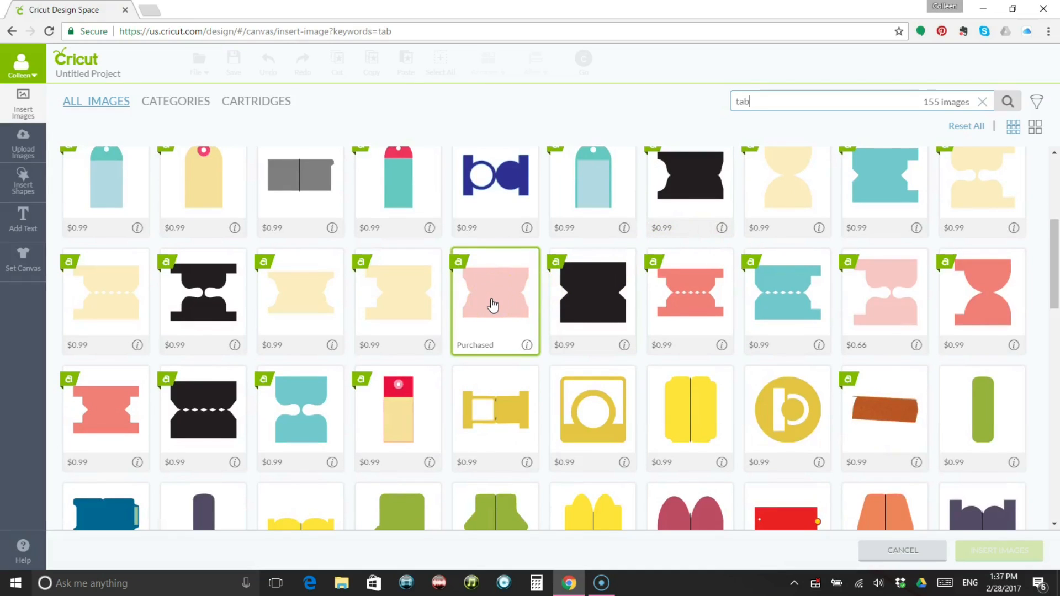
click(484, 352)
click(390, 346)
click(314, 350)
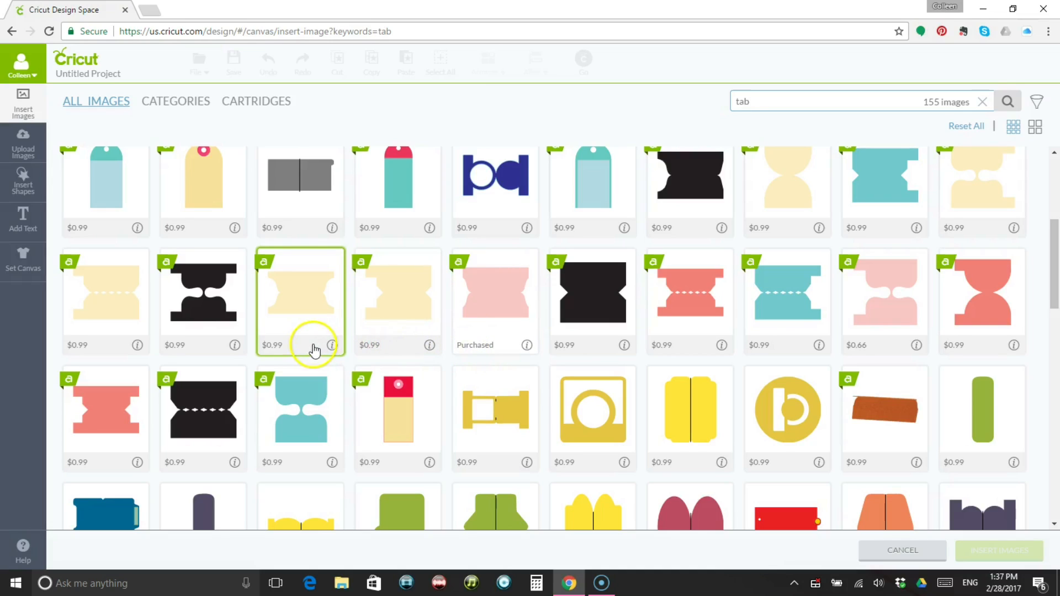
click(220, 347)
click(275, 348)
click(386, 353)
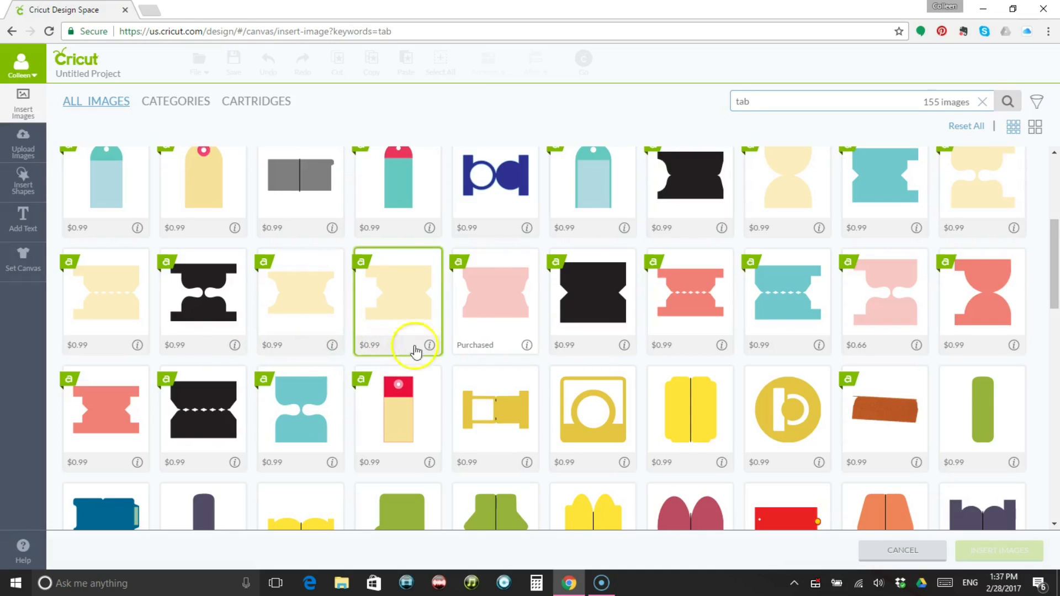
click(484, 343)
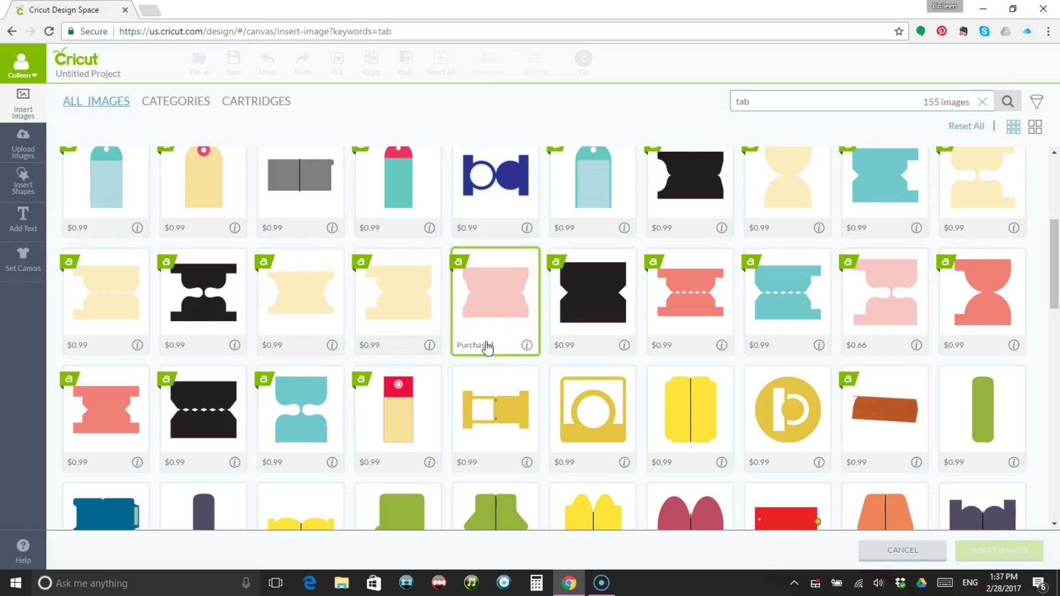
click(480, 312)
click(481, 287)
click(467, 280)
click(466, 273)
click(454, 281)
click(541, 339)
click(497, 350)
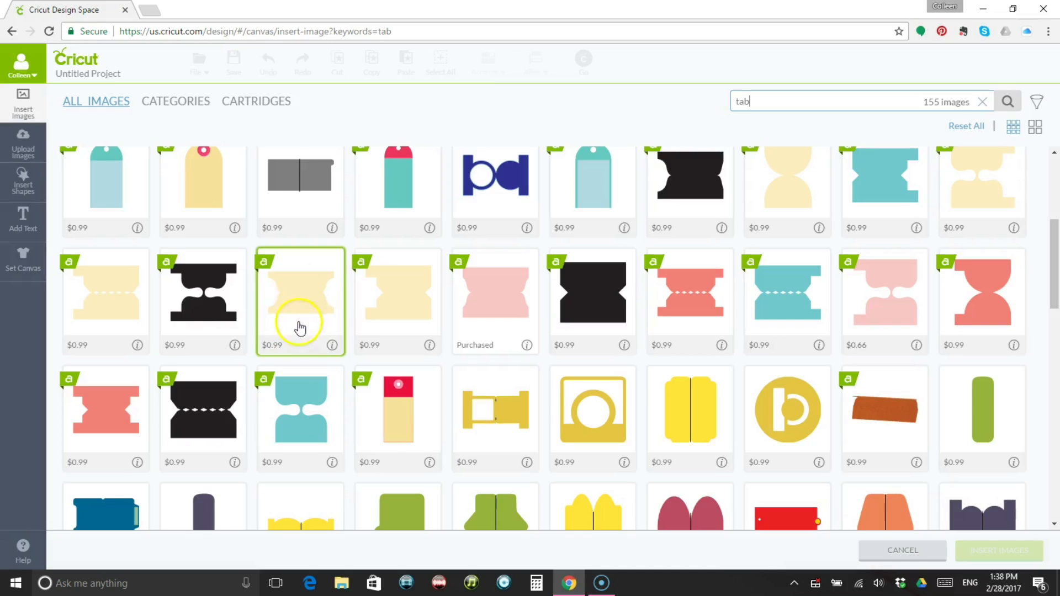
Insert the $0.99 cream tab image with curved notches on both sides and no perforation line onto the canvas.
click(296, 304)
click(296, 306)
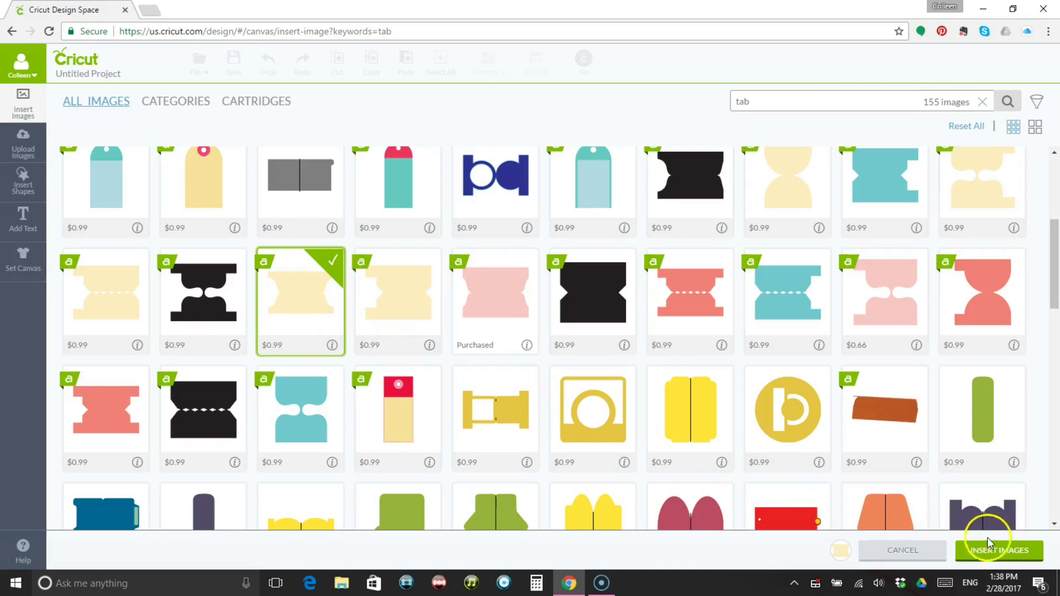
click(1018, 558)
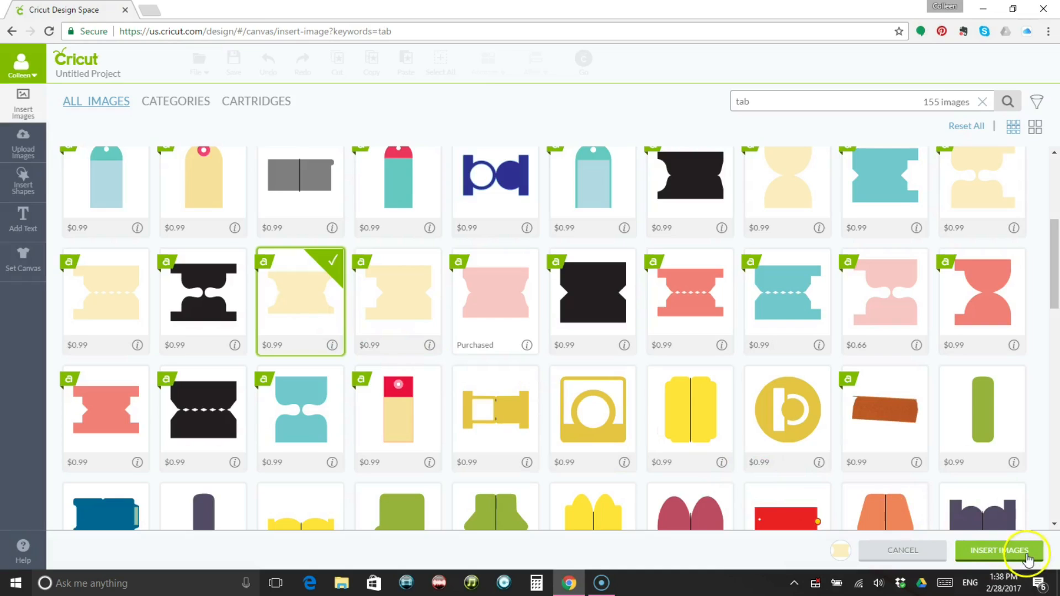
click(1035, 559)
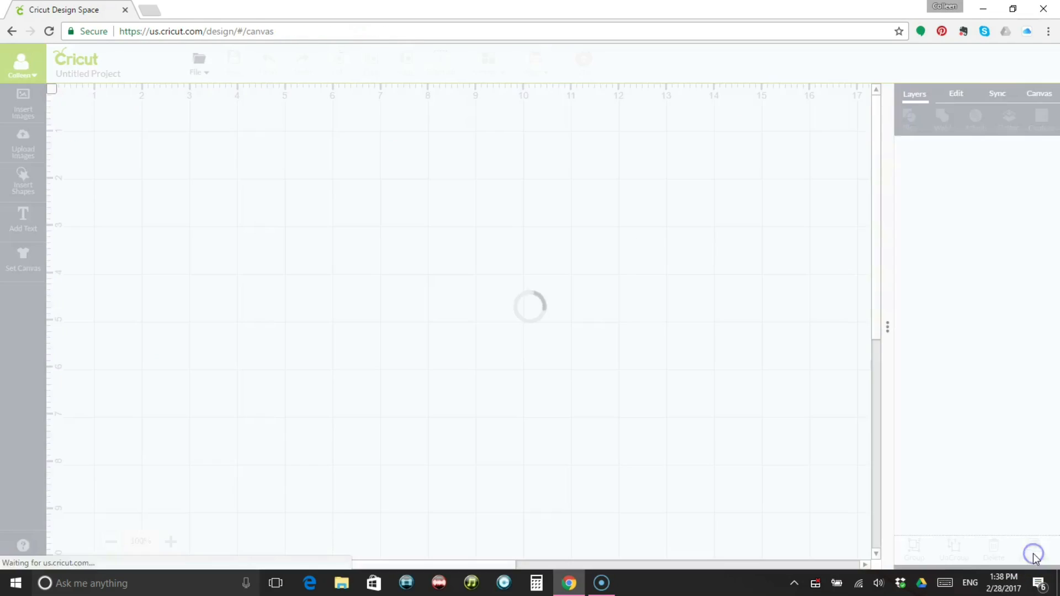
Move the tab shape against the canvas's upper-left corner and scale it down proportionally to about 3 in wide.
drag(391, 384, 302, 169)
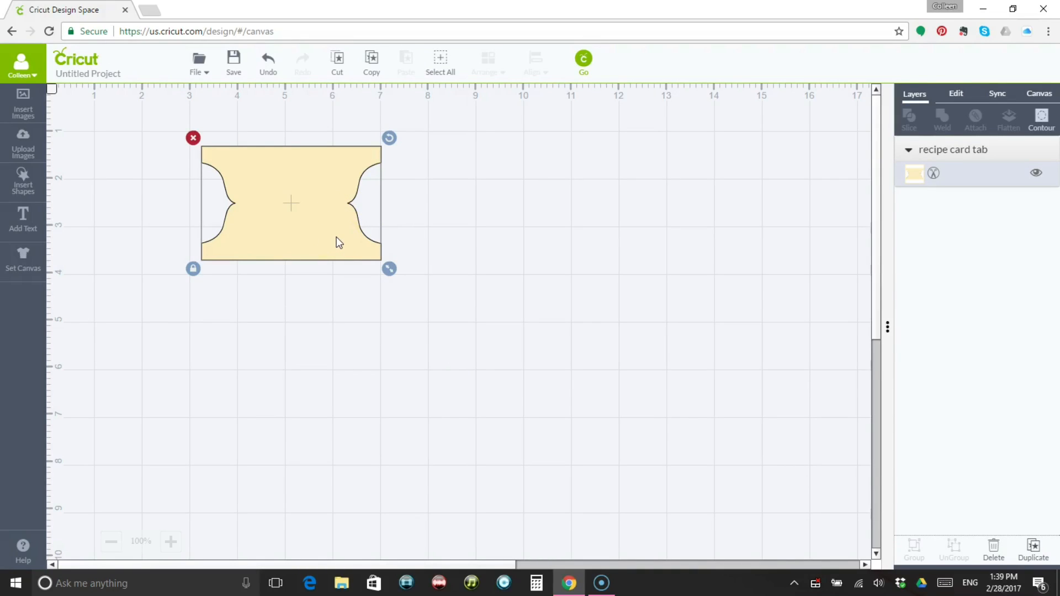
drag(334, 237, 350, 204)
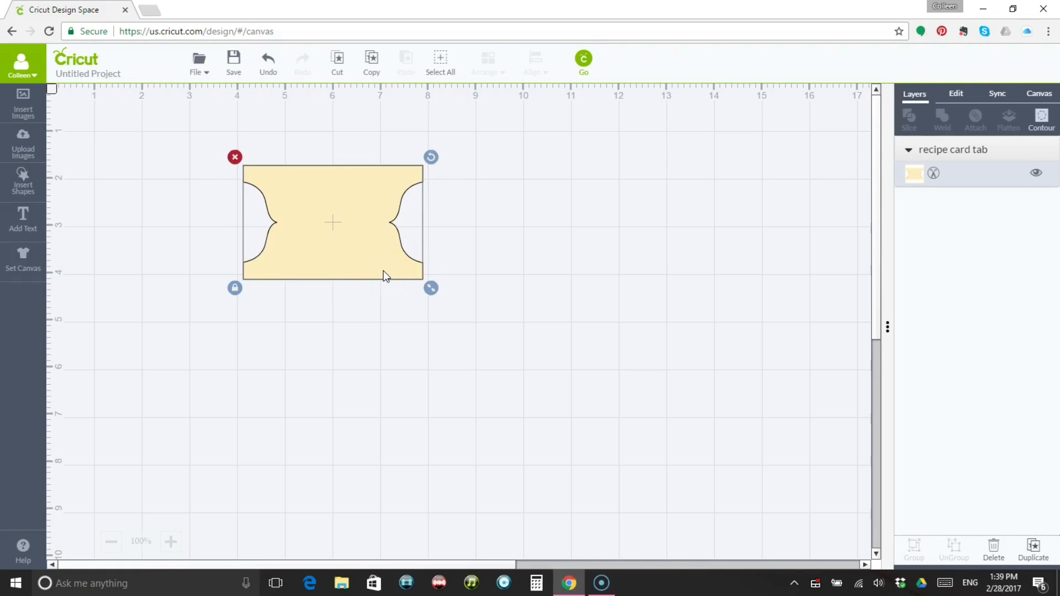
click(347, 251)
drag(347, 250, 142, 187)
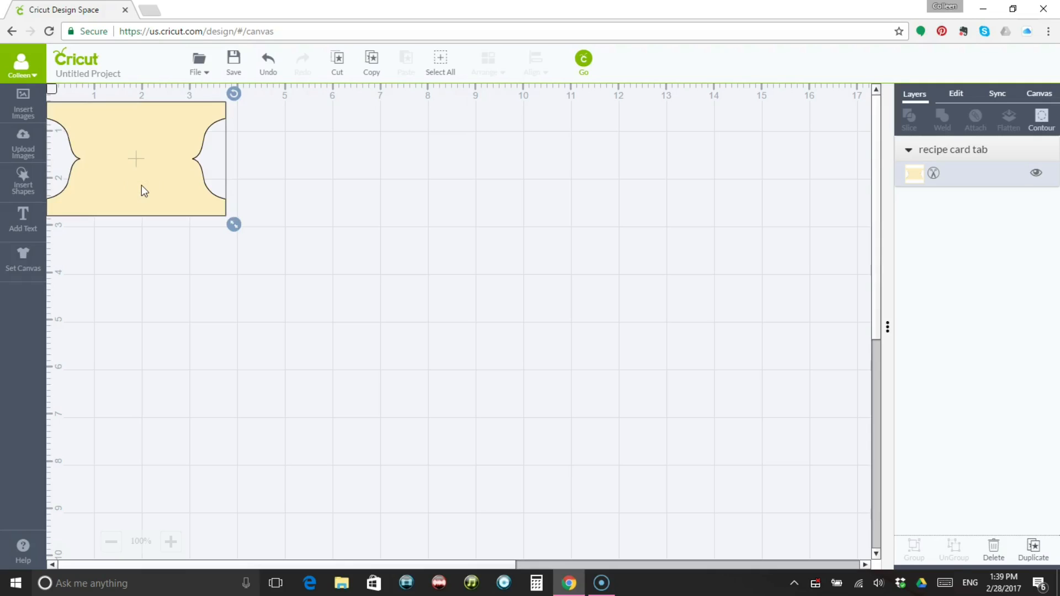
drag(234, 223, 197, 208)
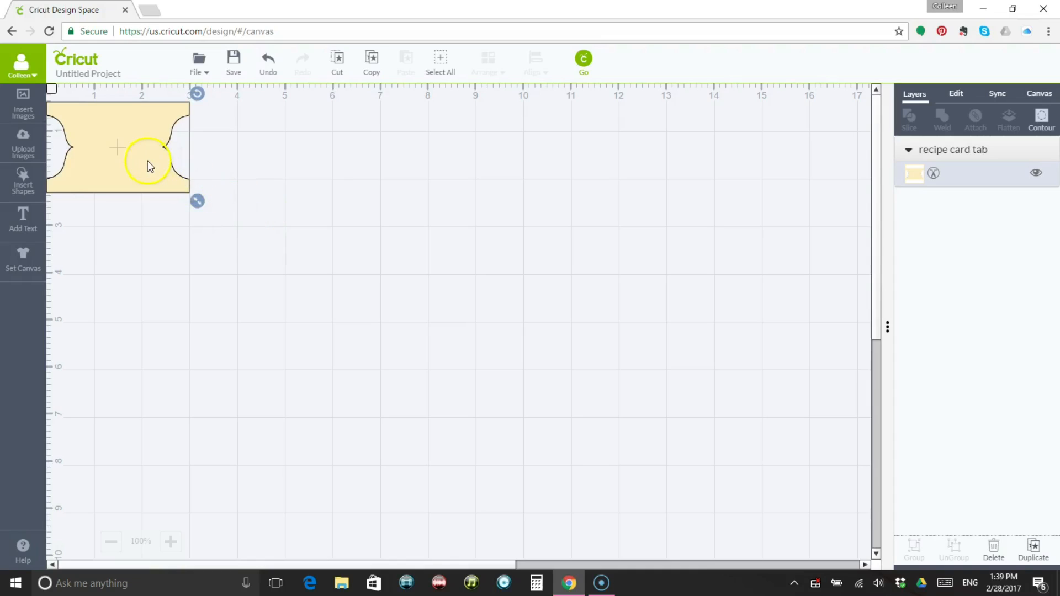
Reposition the tab so its upper-left corner sits at about the 1 in mark on both rulers, and deselect it.
drag(140, 165, 187, 196)
click(359, 224)
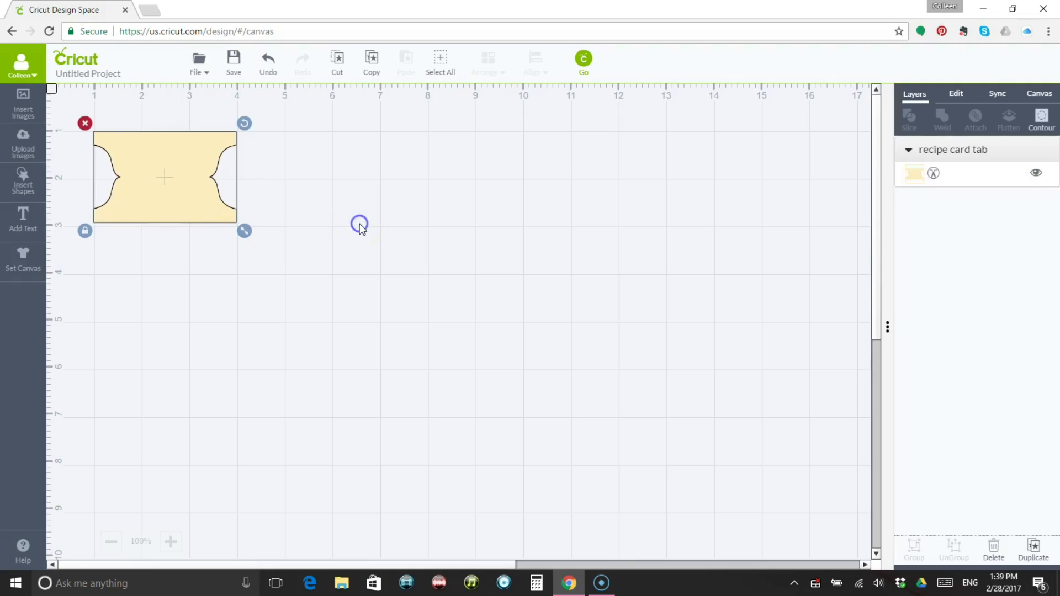
click(207, 176)
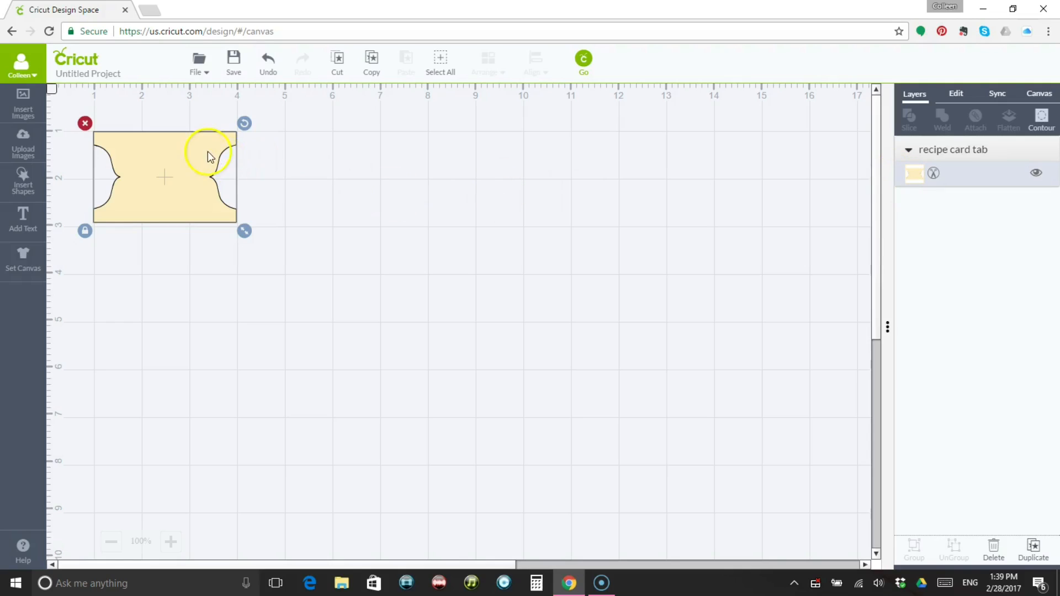
click(373, 200)
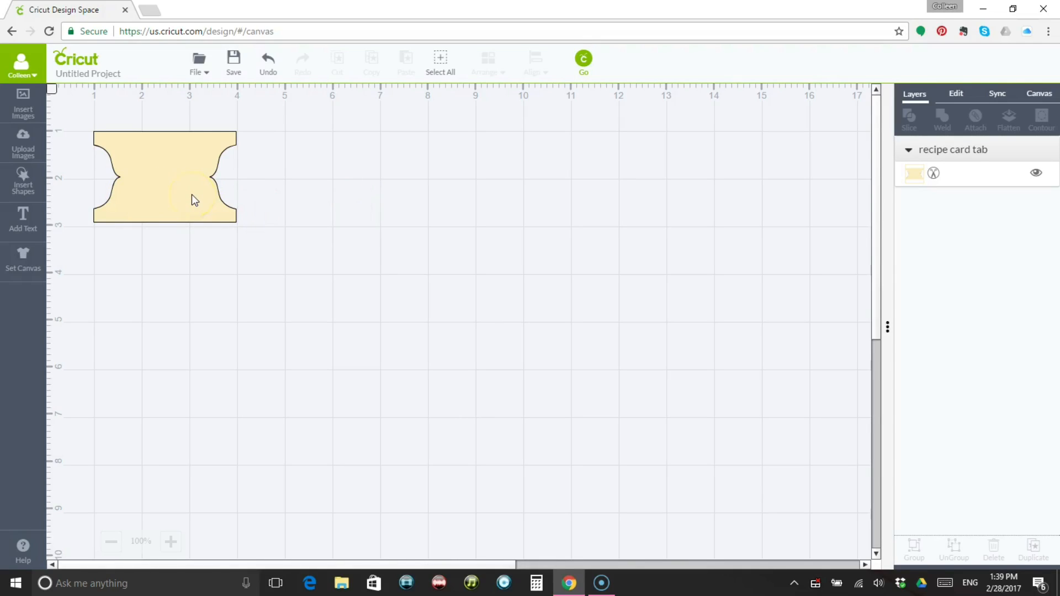
Add a text object reading "Desserts" to the canvas.
click(25, 226)
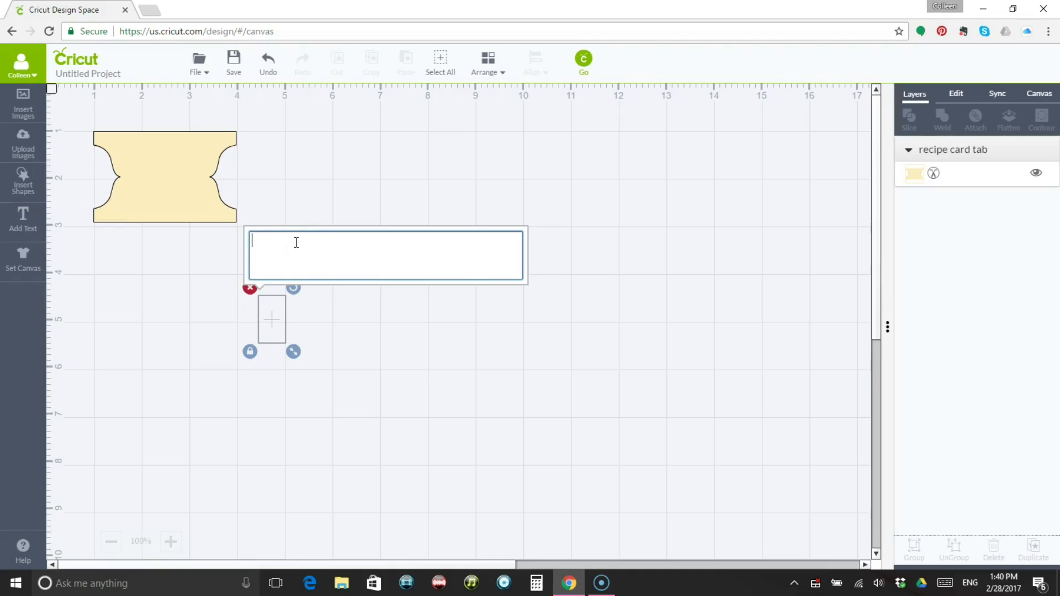
text(Desserts)
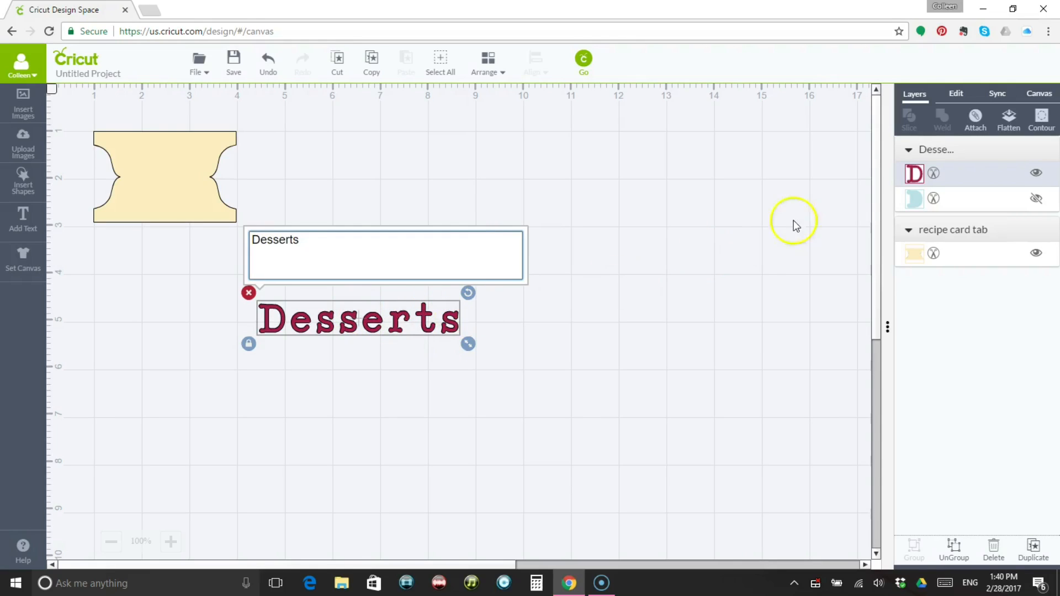
Limit the font choices for the Desserts text to System Fonts.
click(956, 95)
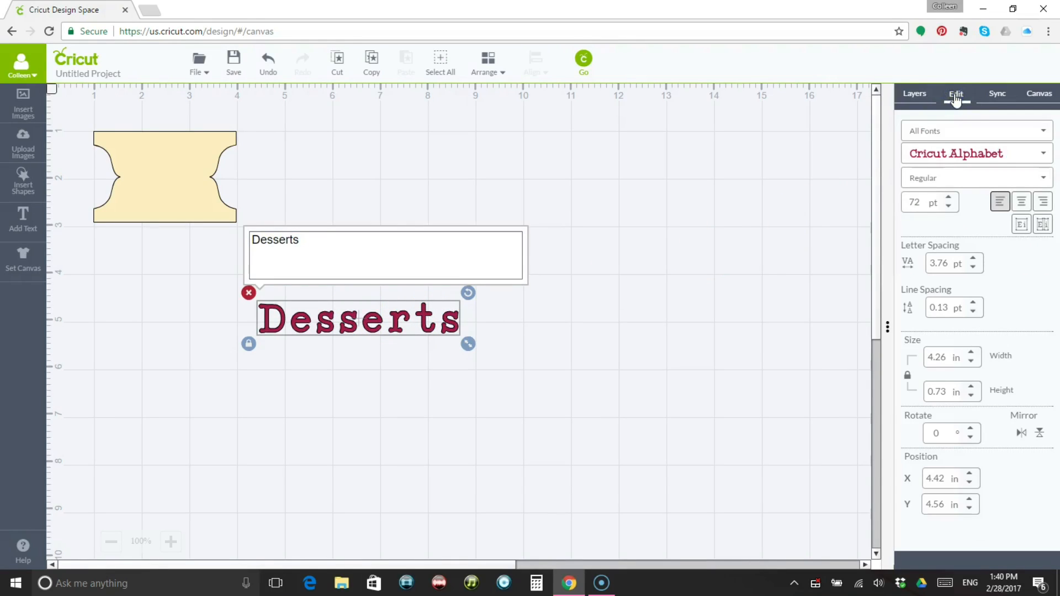
click(984, 133)
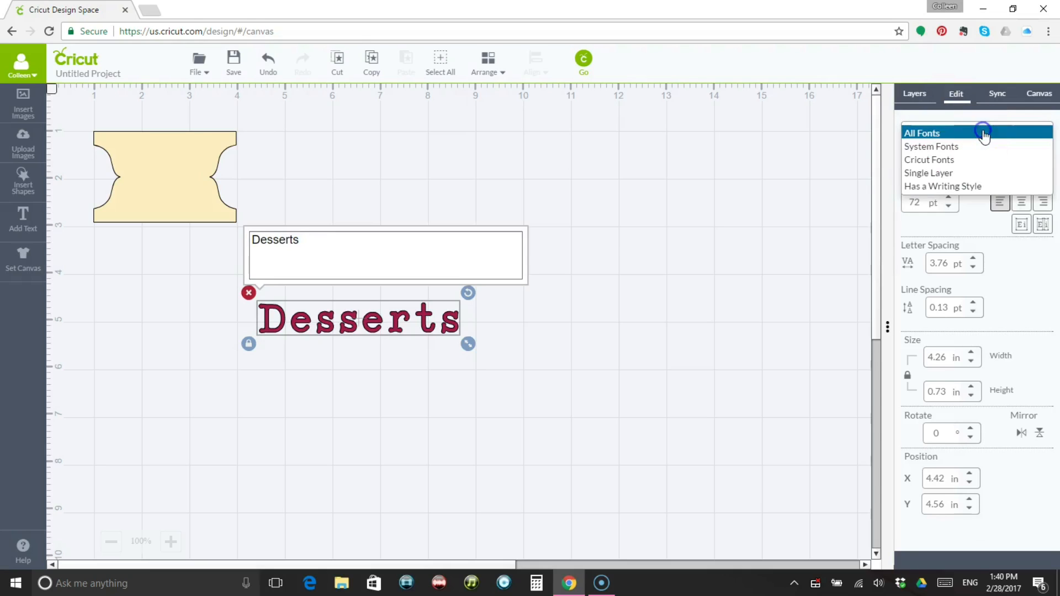
click(955, 147)
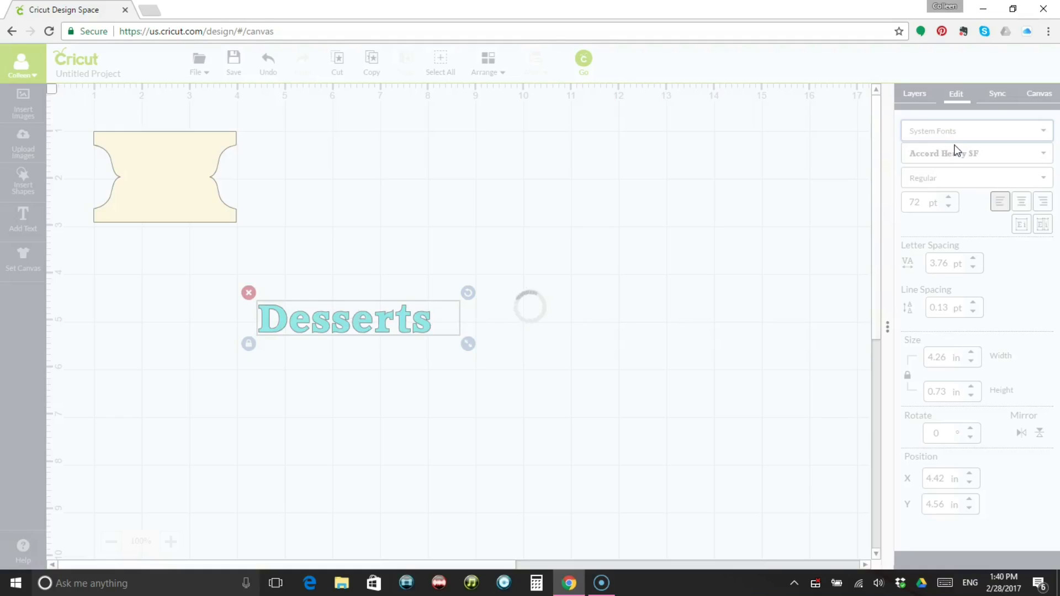
click(971, 132)
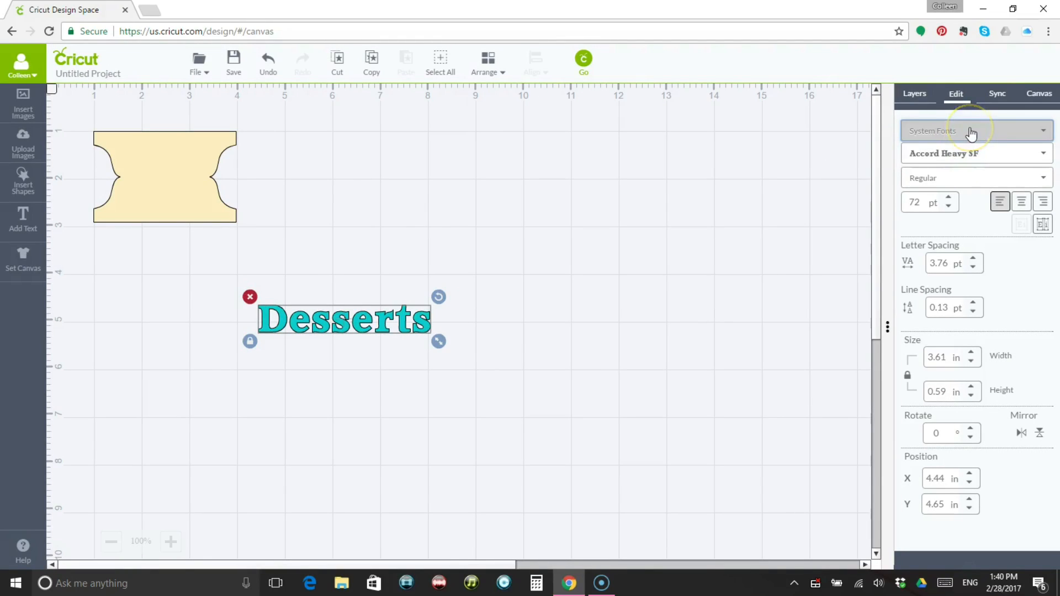
click(971, 133)
Browse the system fonts and set the Desserts text to Charrington Roughened.
click(977, 154)
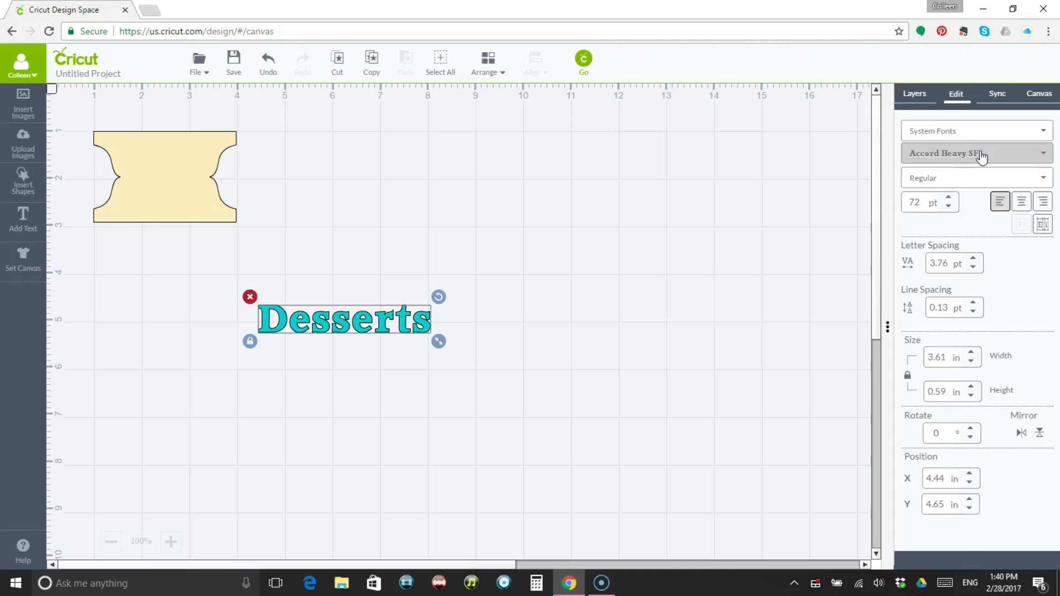
click(981, 156)
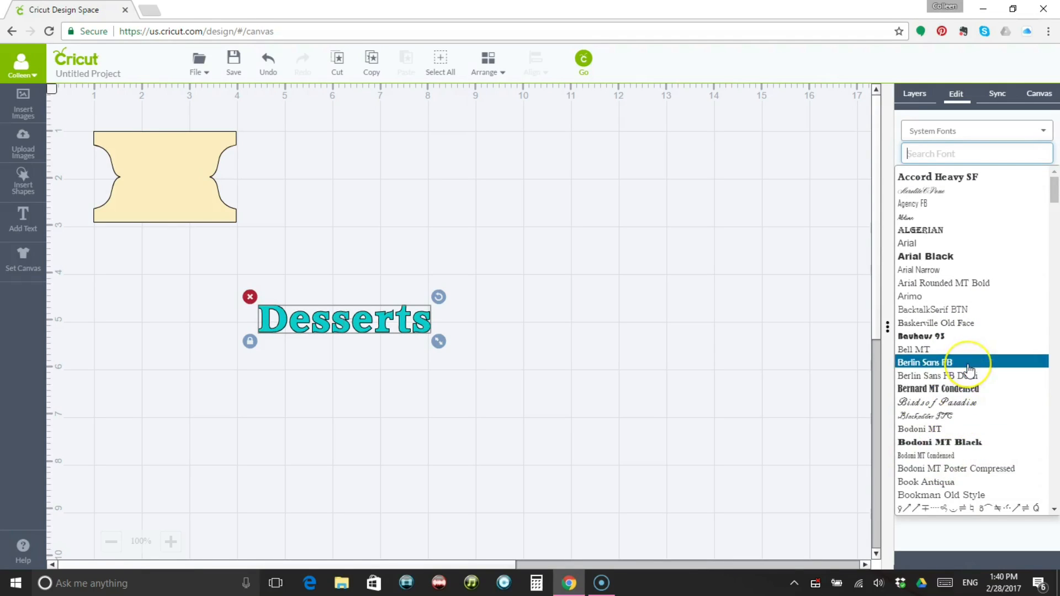
scroll(969, 369, down, 1)
scroll(970, 369, down, 3)
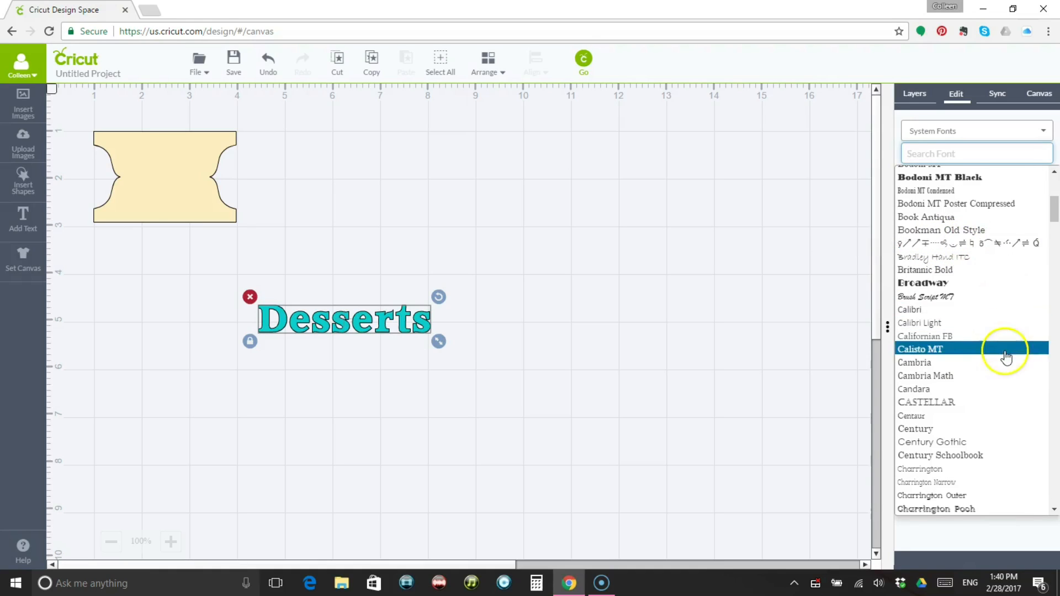
drag(1053, 214, 1053, 486)
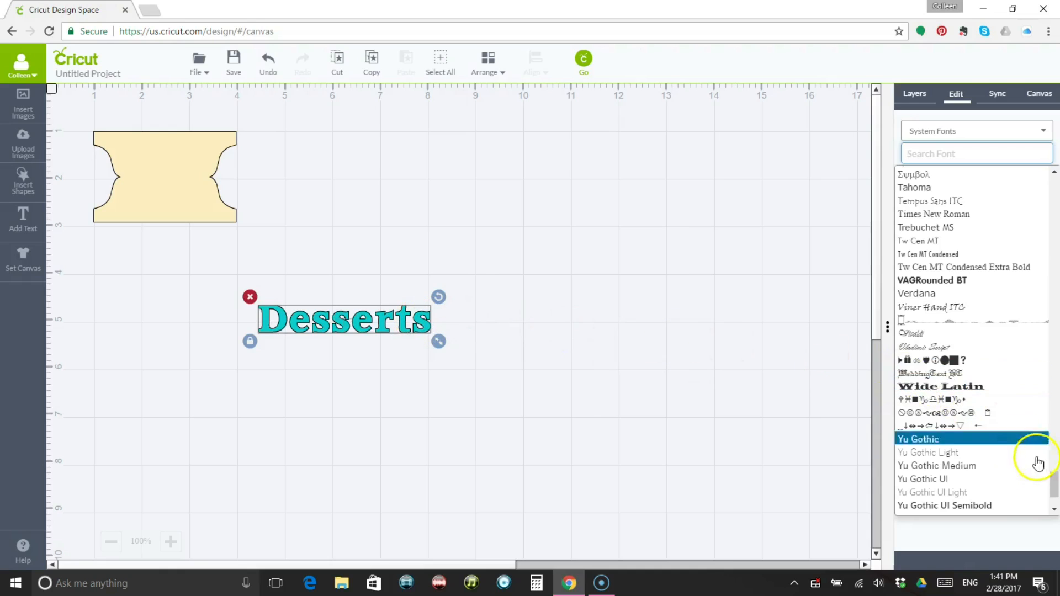
drag(1054, 481, 1056, 226)
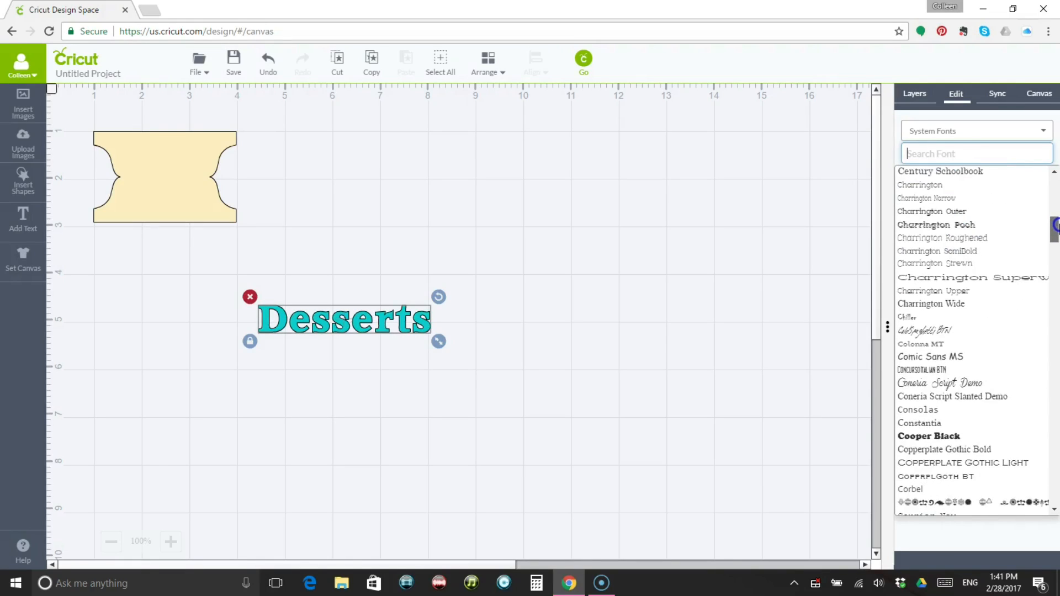
click(978, 239)
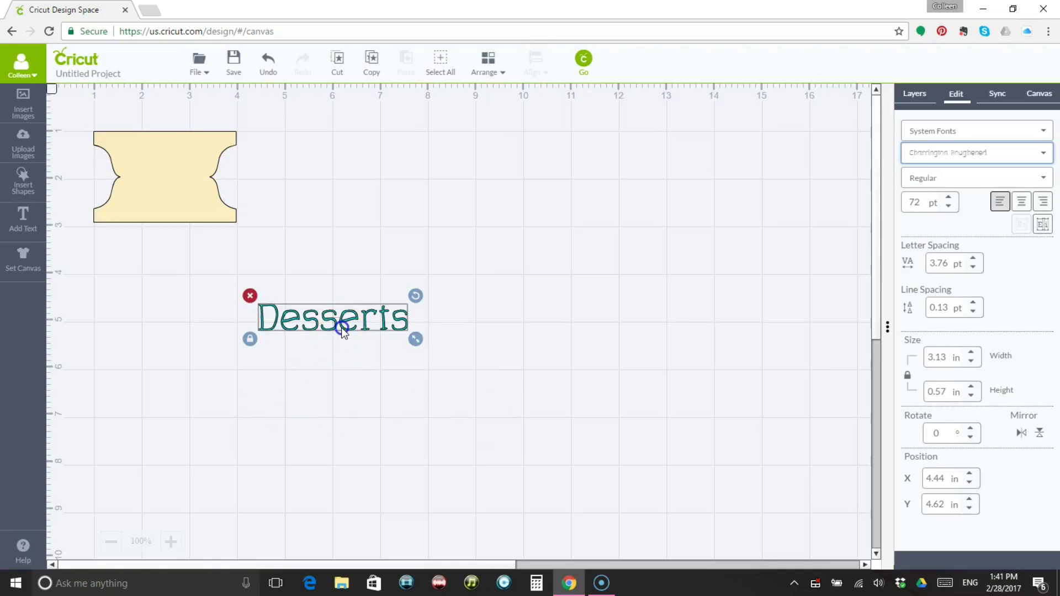
Place the Desserts text on the lower half of the tab and scale it down to about 2.04 in wide.
drag(336, 322, 203, 209)
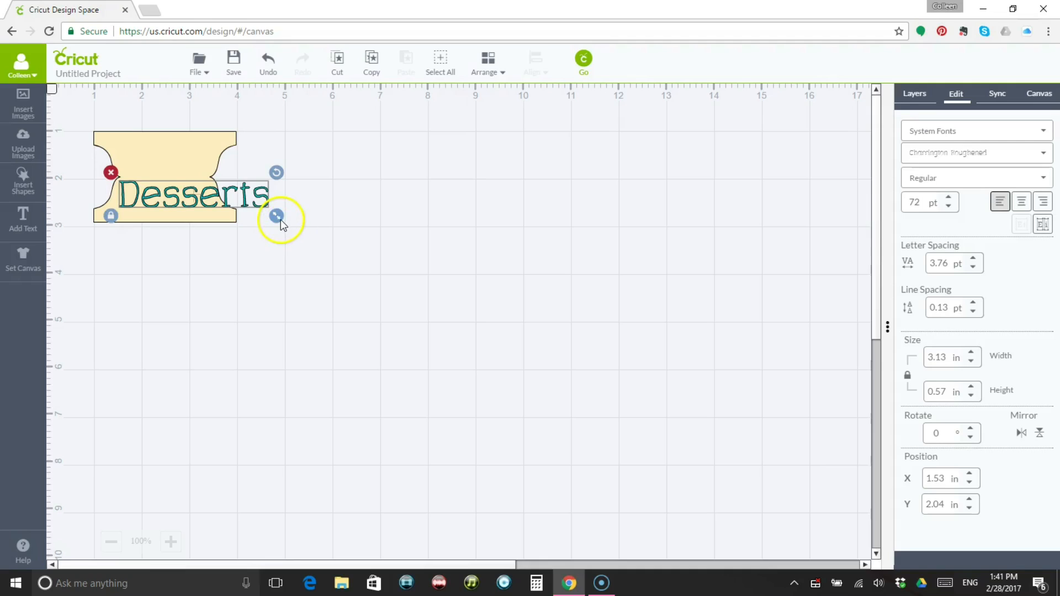
mouse_move(281, 219)
mouse_down()
mouse_move(265, 213)
mouse_move(275, 206)
mouse_move(282, 216)
mouse_move(263, 213)
mouse_move(274, 212)
mouse_up()
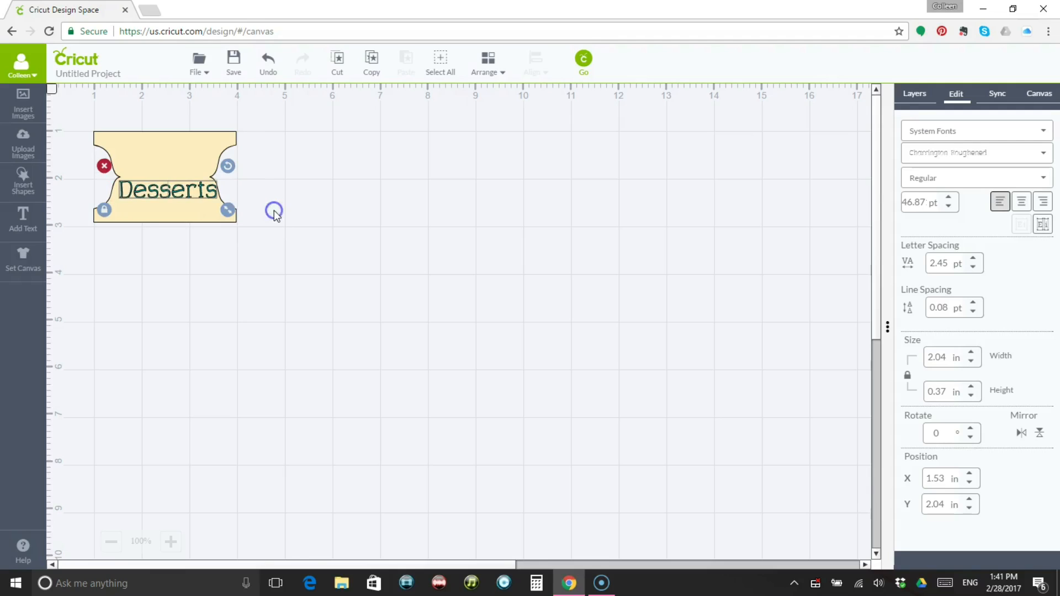
Shift the Desserts text slightly left and centre it horizontally on the recipe card tab.
click(327, 246)
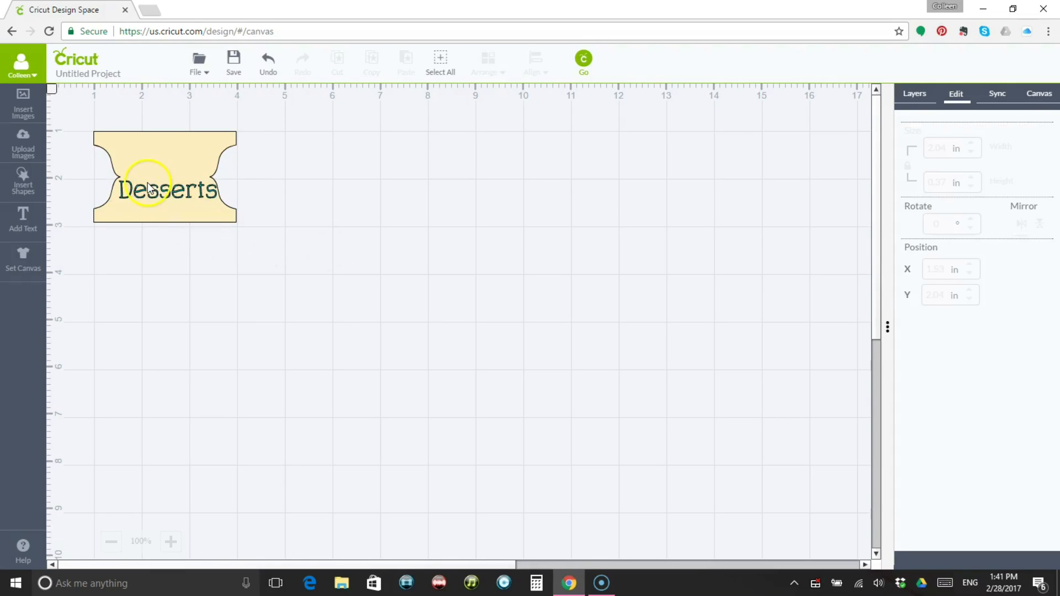
drag(145, 187, 135, 188)
click(304, 204)
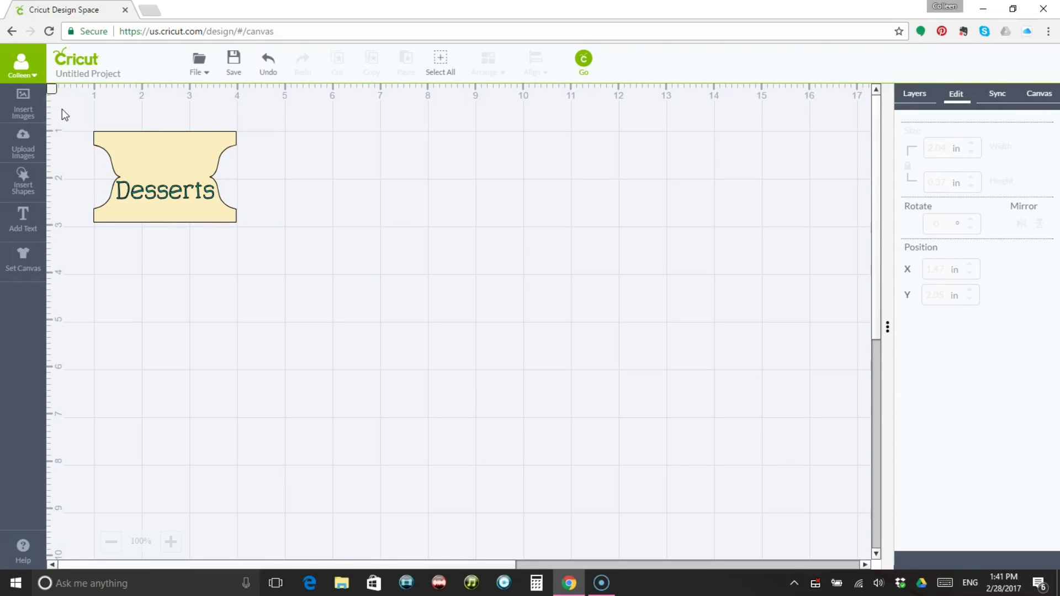
drag(62, 109, 274, 270)
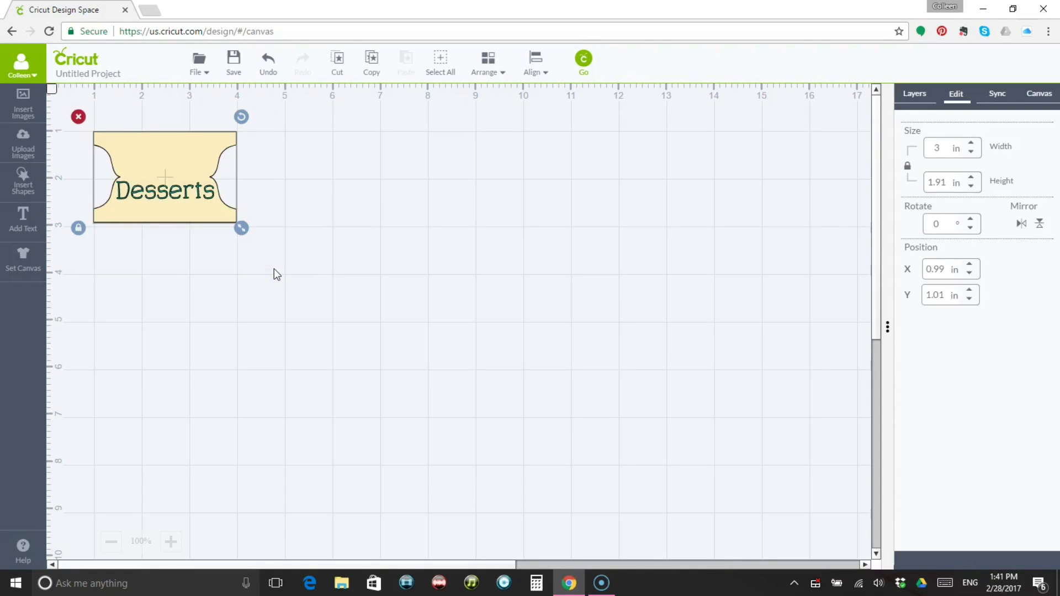
click(544, 72)
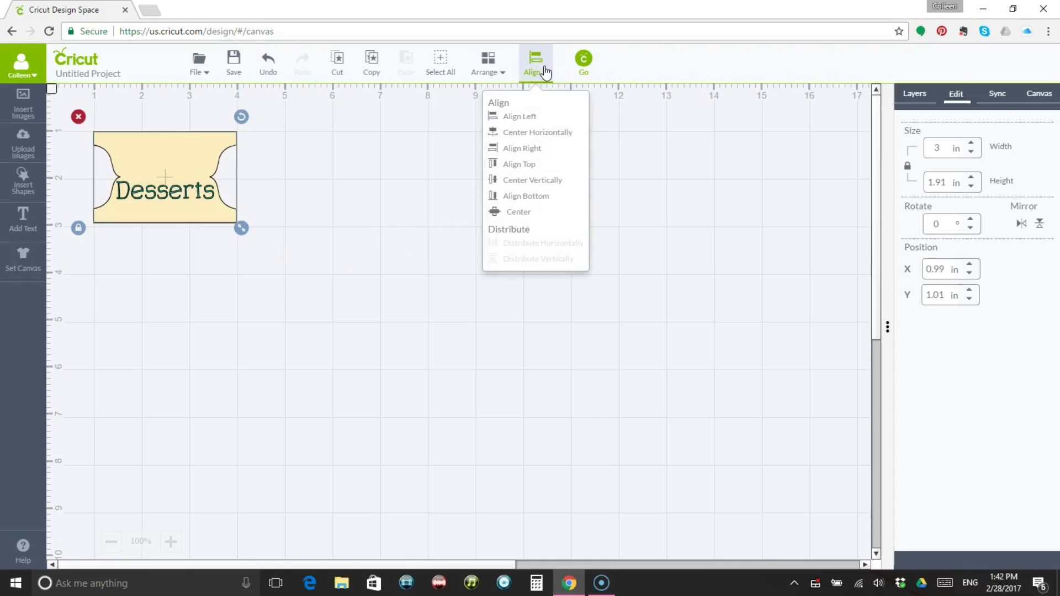
click(553, 141)
click(398, 244)
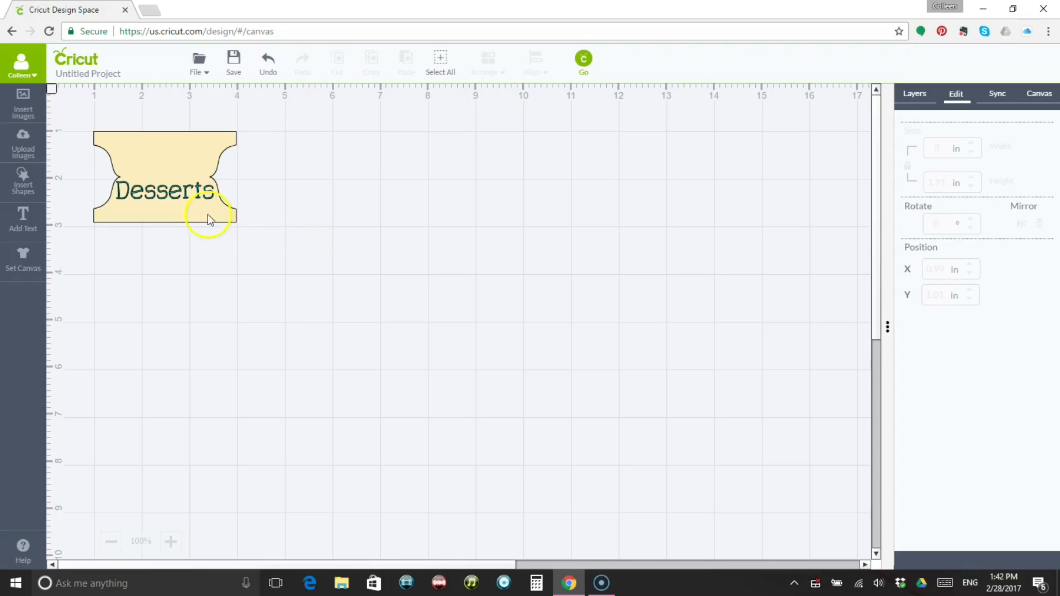
Flatten the Desserts text and the recipe card tab into a single printable image.
click(172, 194)
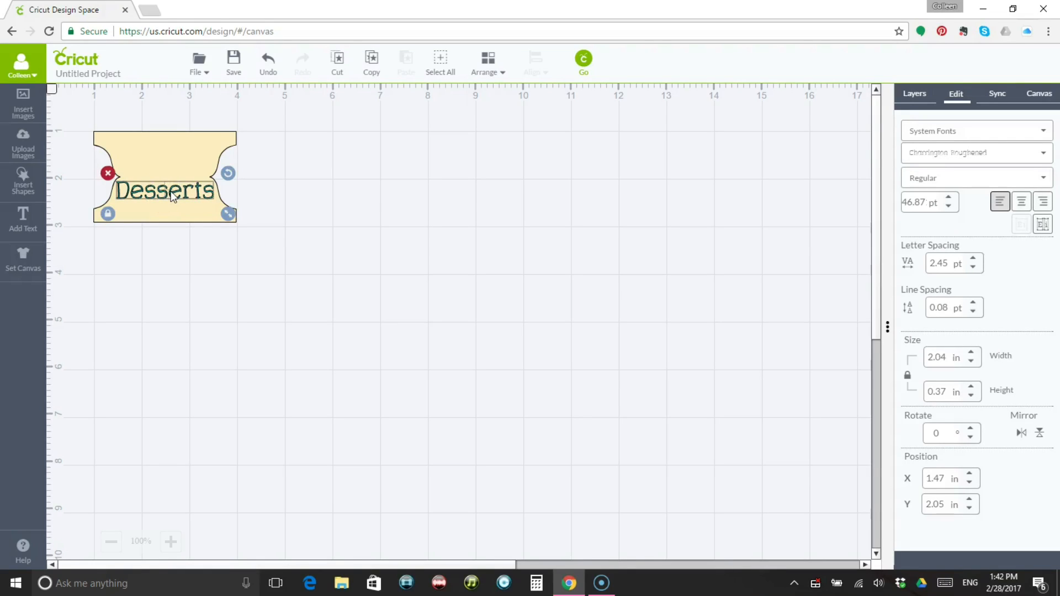
click(916, 100)
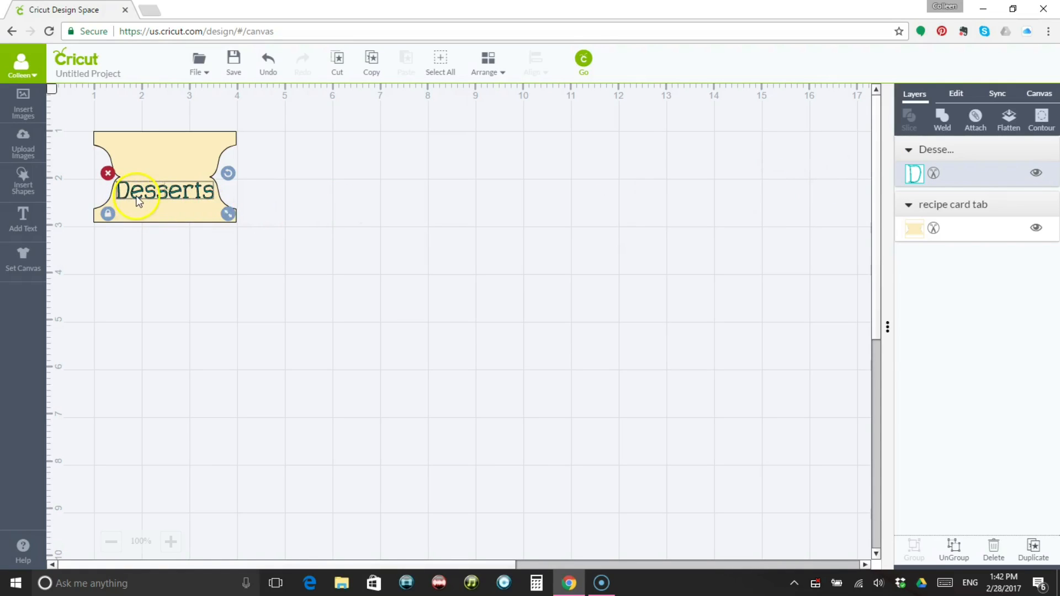
click(319, 210)
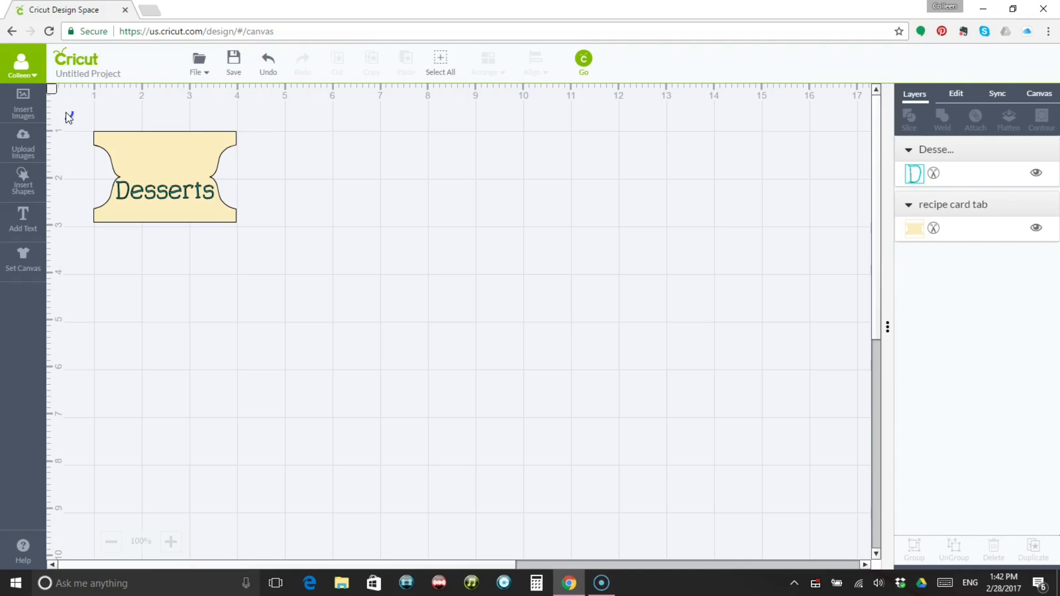
drag(65, 111, 285, 258)
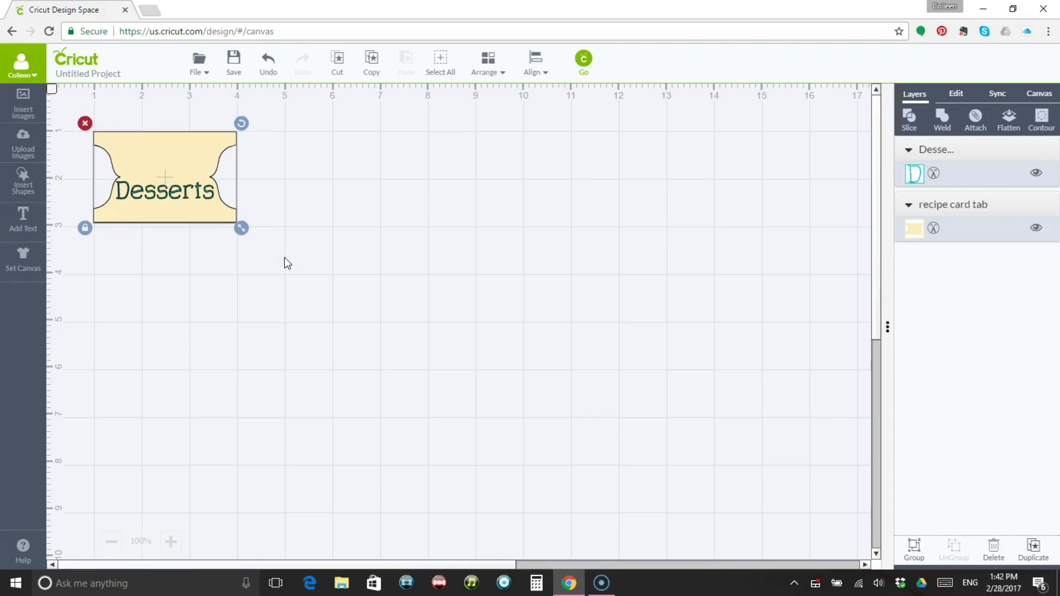
click(1012, 125)
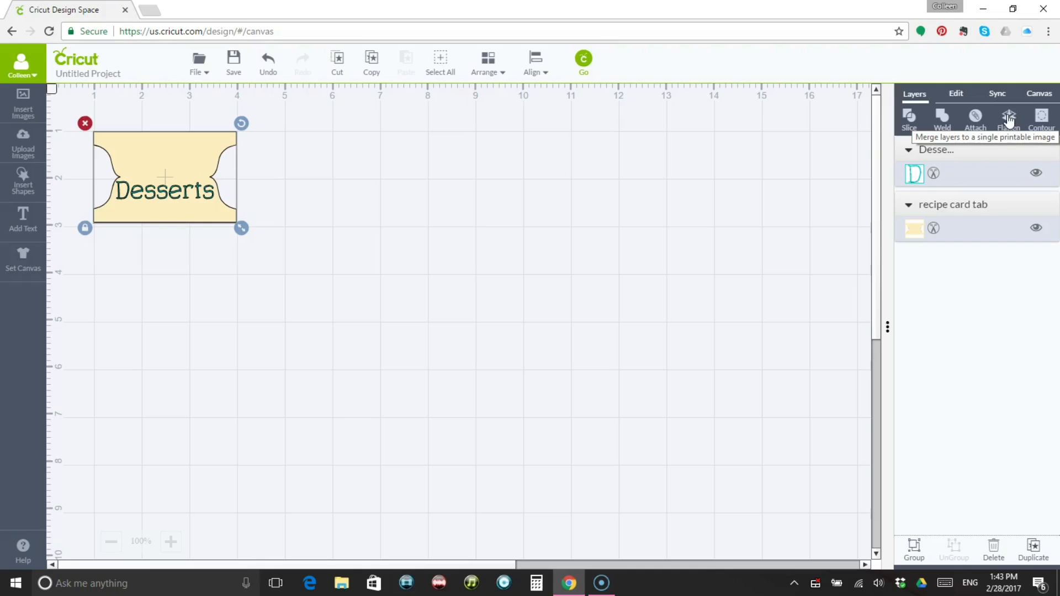
click(1009, 119)
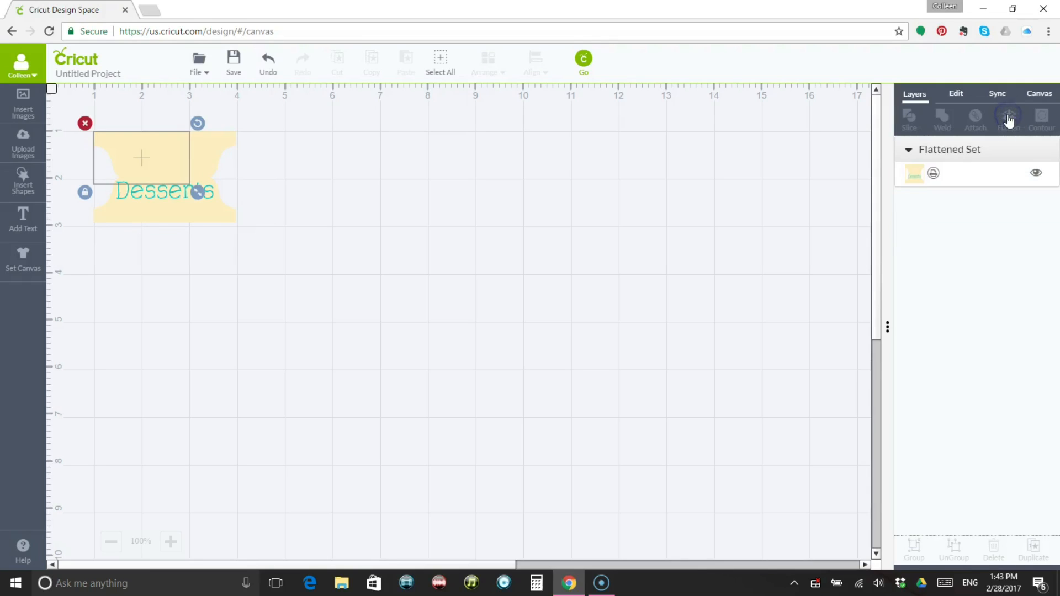
Unflatten the Desserts tab to separate its text and tab layers again.
click(325, 178)
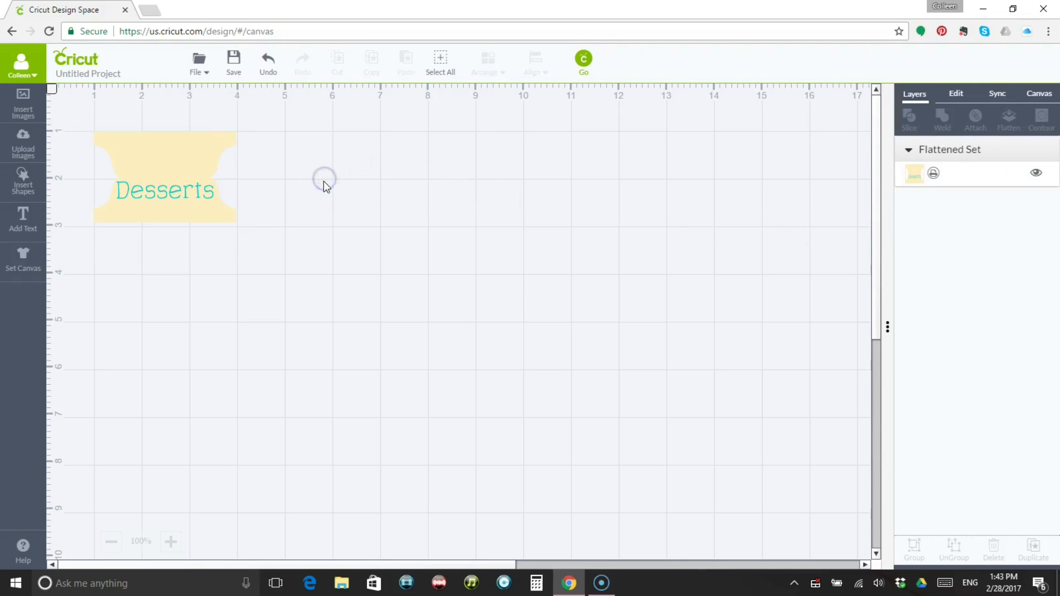
click(144, 200)
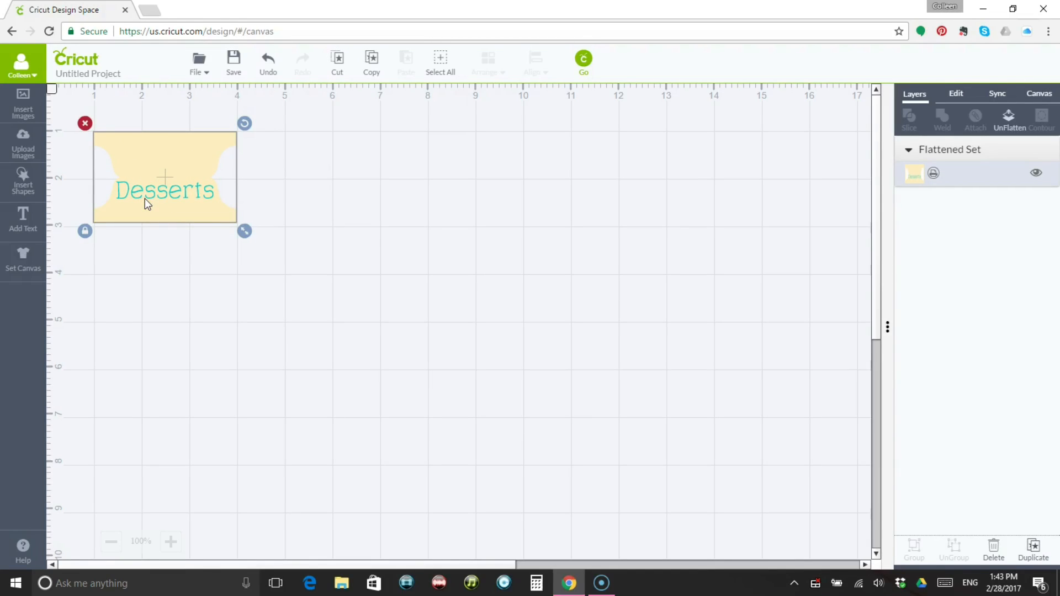
click(132, 199)
click(412, 269)
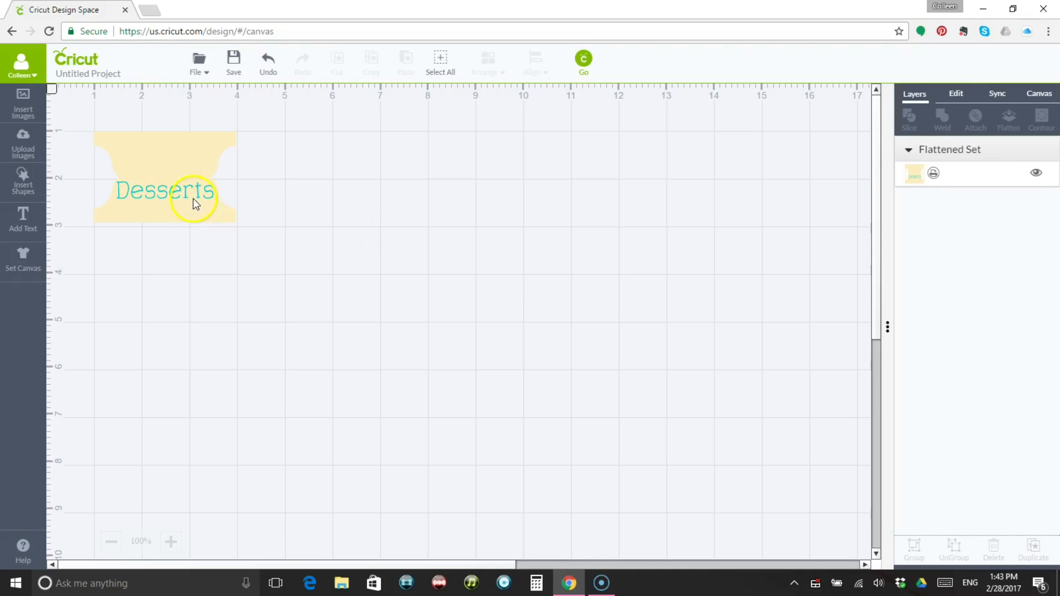
click(193, 202)
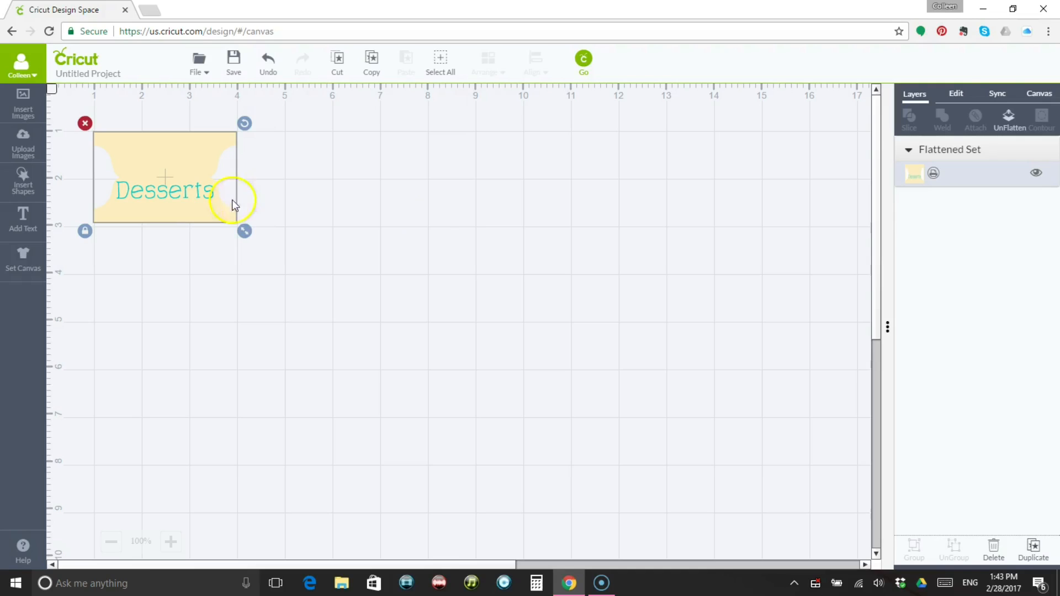
click(1010, 126)
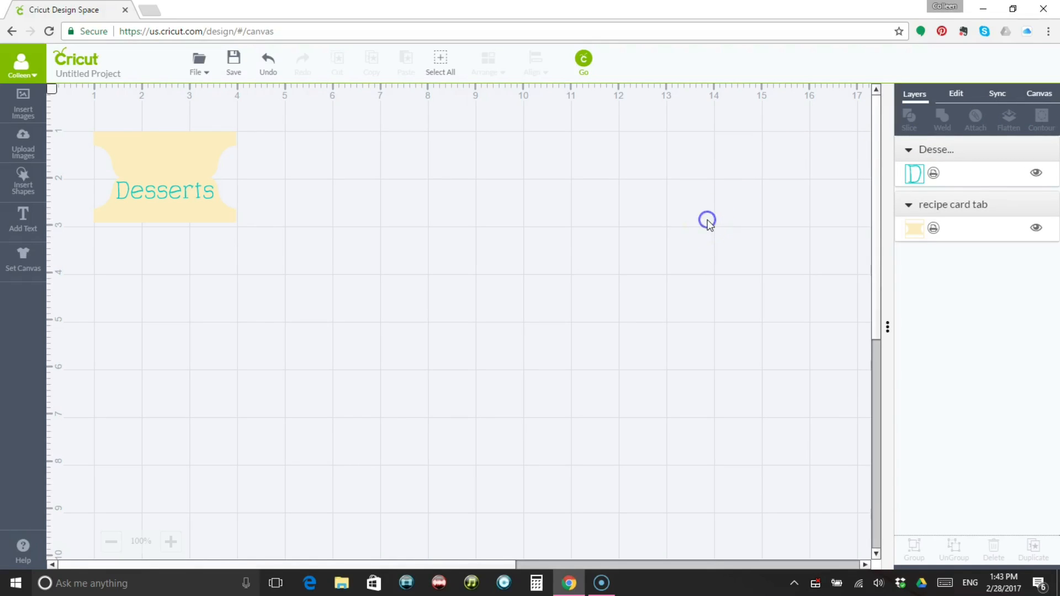
Copy and paste the Desserts text with its tab, and place the copy directly to the right of the original.
drag(68, 111, 304, 263)
right_click(181, 177)
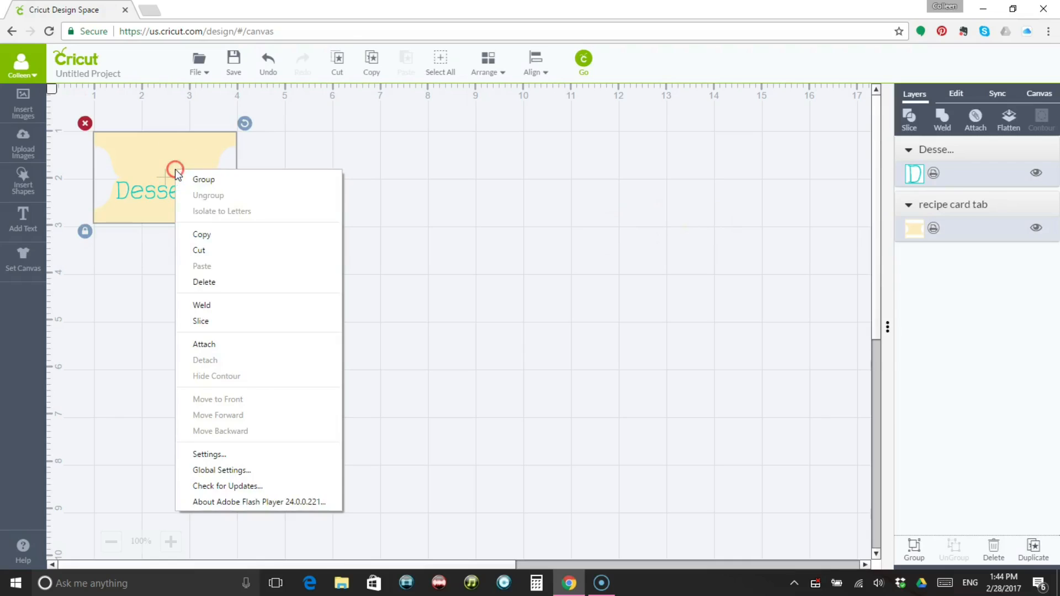
click(213, 233)
click(307, 197)
right_click(307, 197)
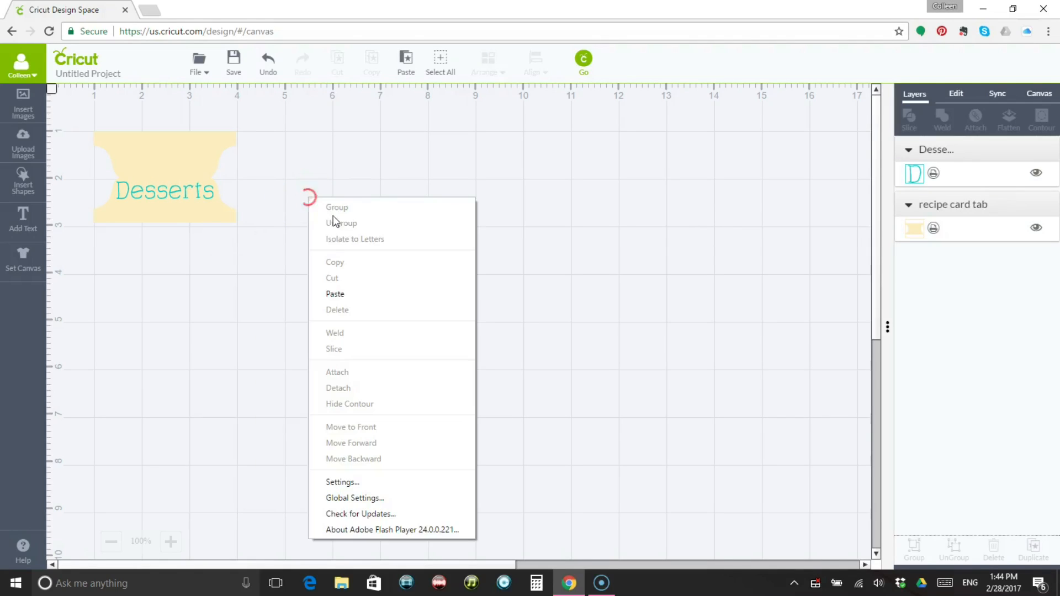
click(344, 296)
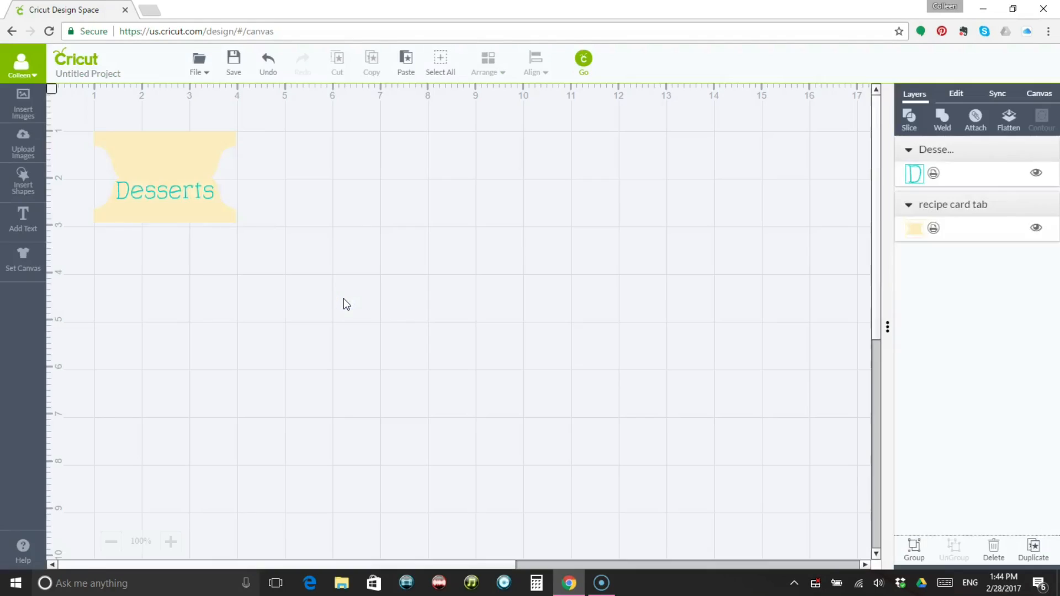
drag(196, 192, 344, 179)
click(408, 206)
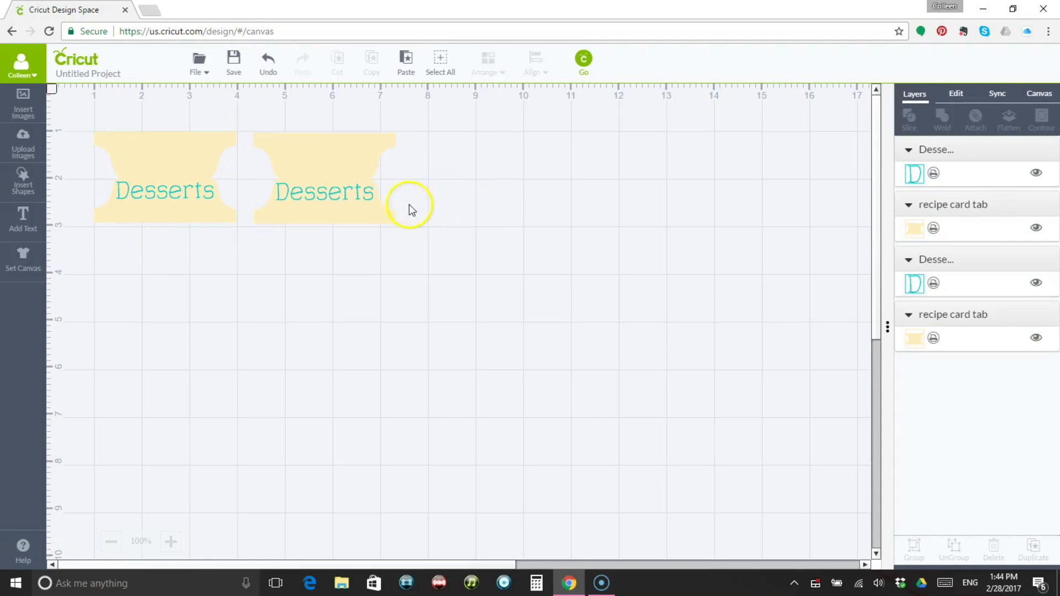
Change the text on the copied tab to "Pasta".
click(354, 203)
double_click(354, 204)
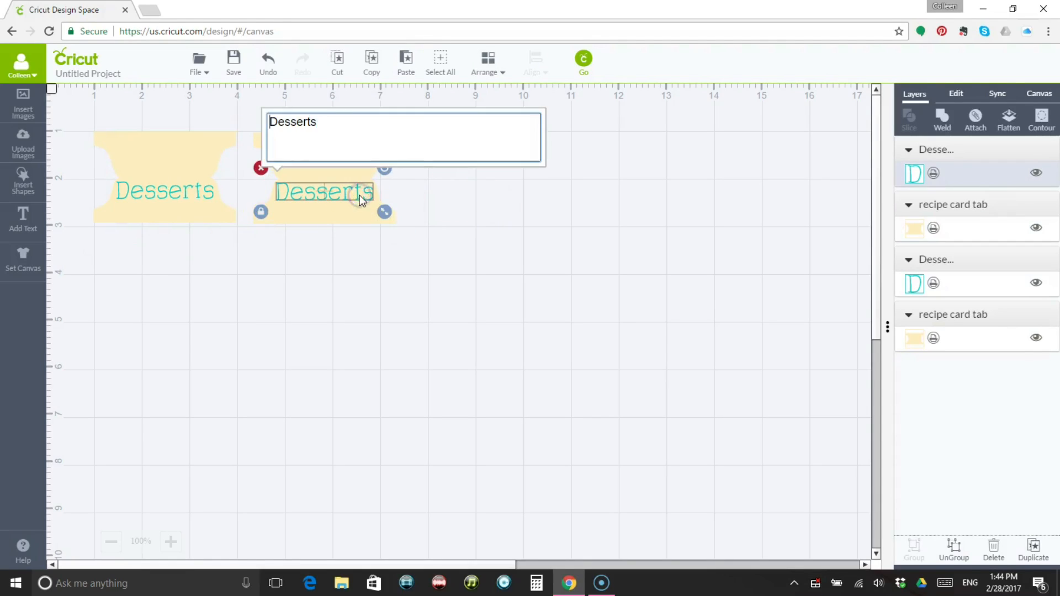
drag(319, 119, 261, 120)
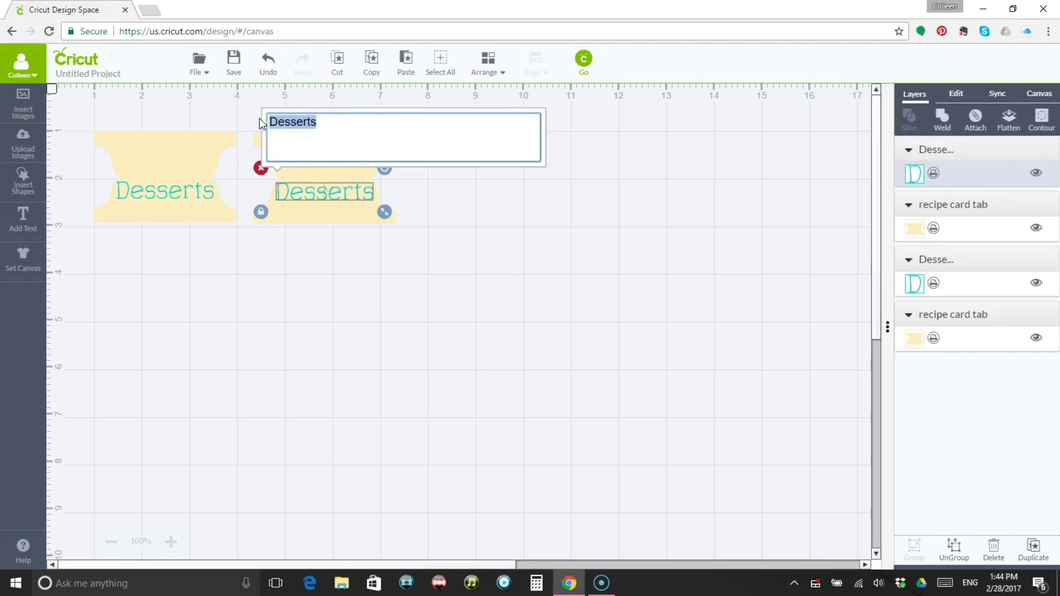
text(Pasta)
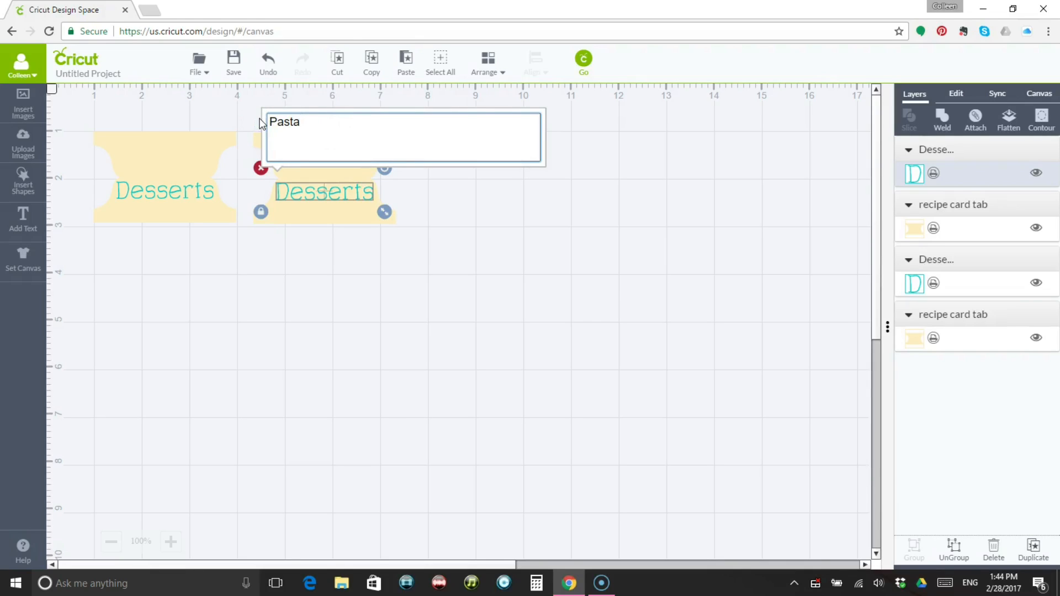
click(374, 253)
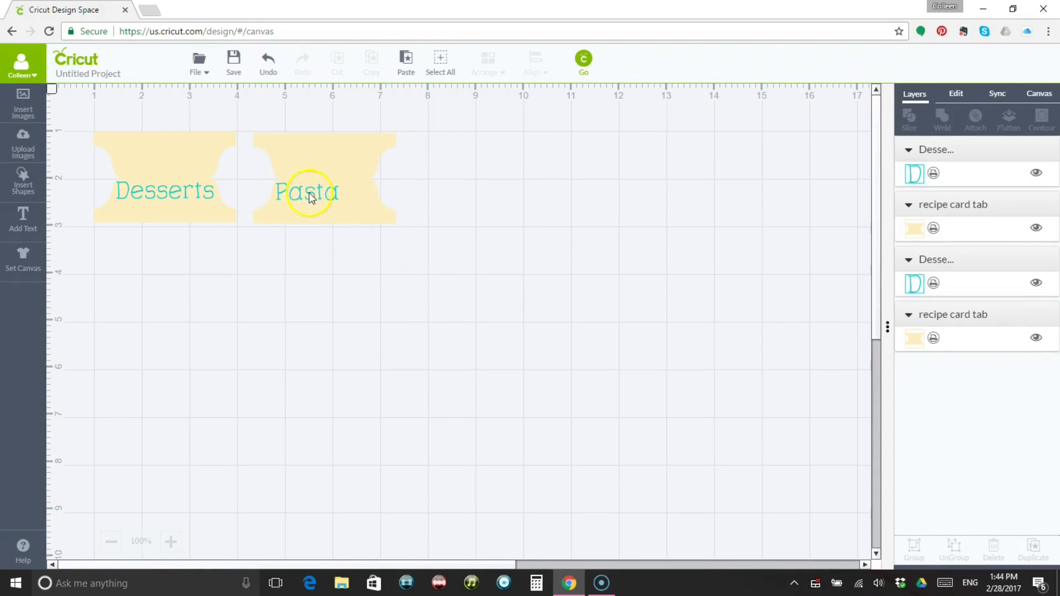
Centre the Pasta text horizontally on its tab.
drag(239, 121, 429, 252)
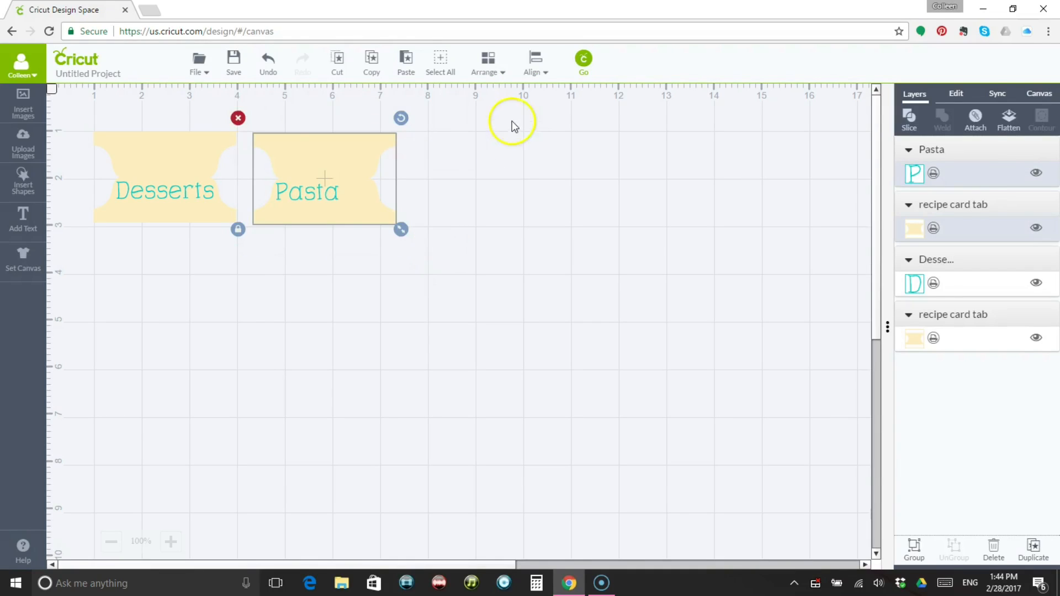
click(534, 61)
click(542, 129)
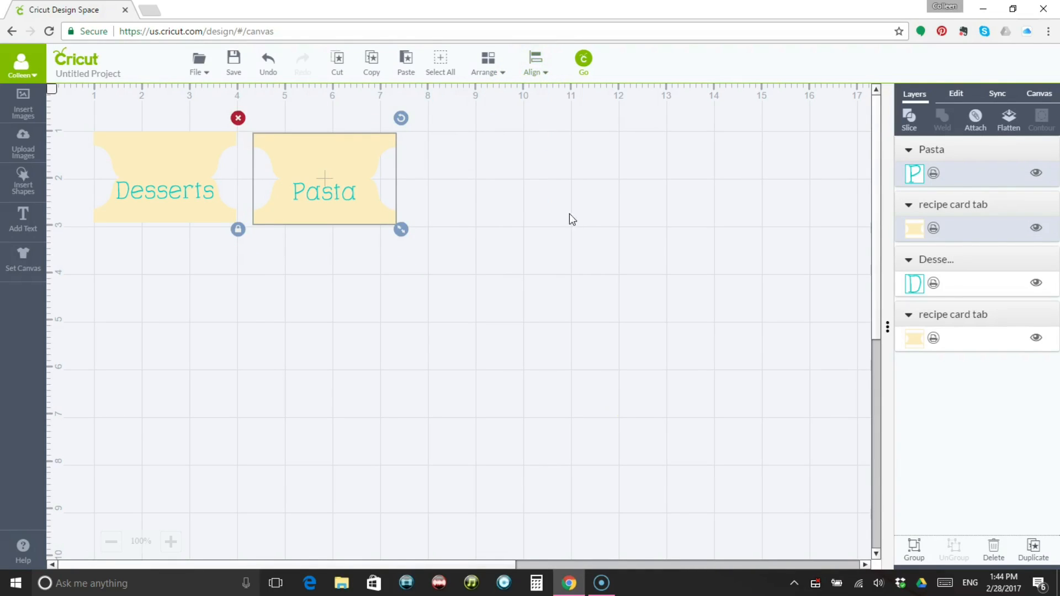
click(631, 396)
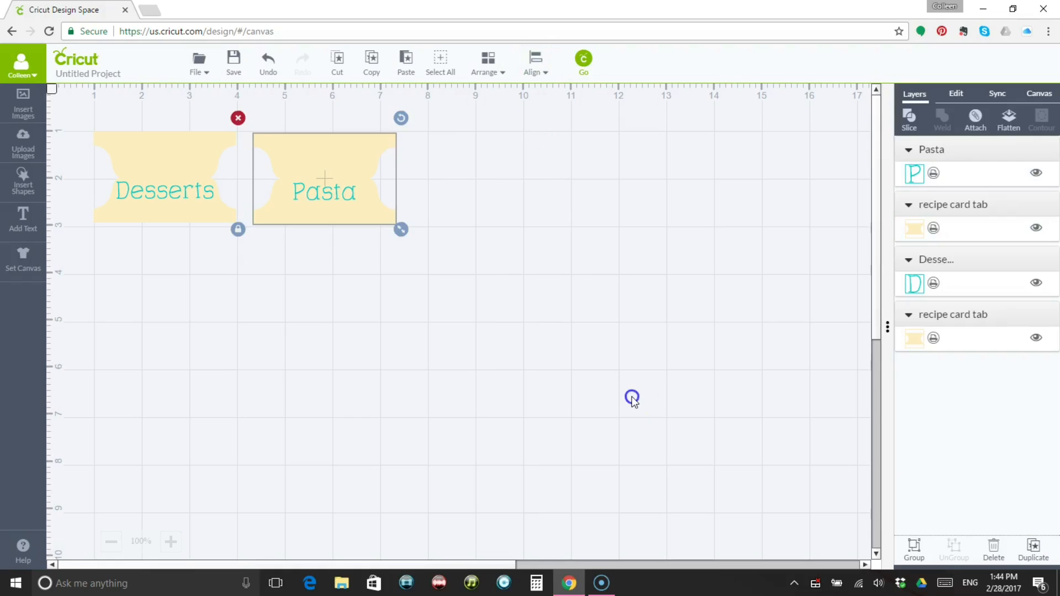
Flatten the Pasta tab and the Desserts tab, each with its text, into two separate printable images.
drag(246, 114, 417, 239)
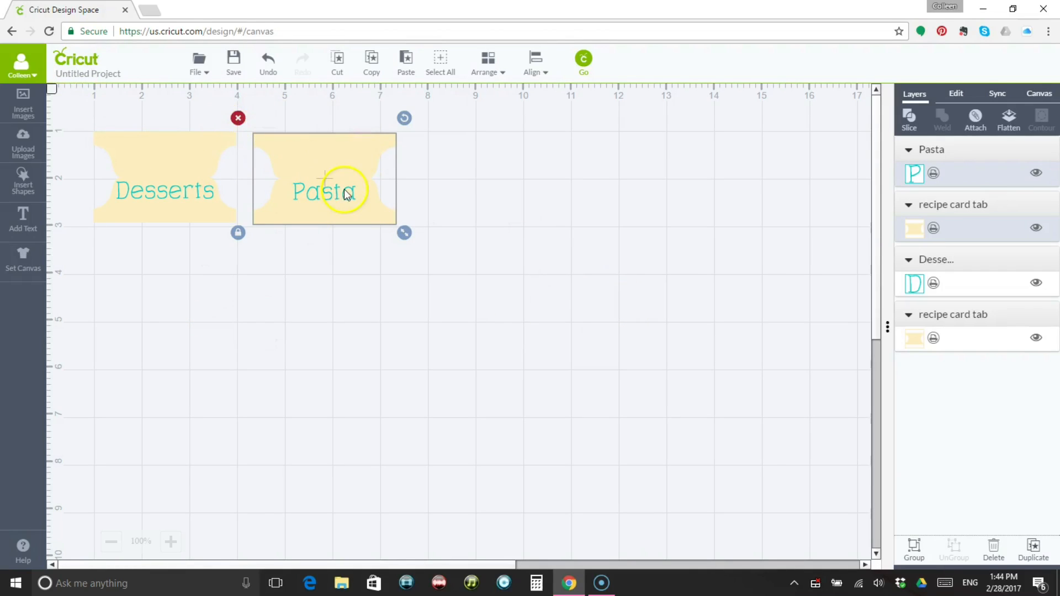
click(1009, 117)
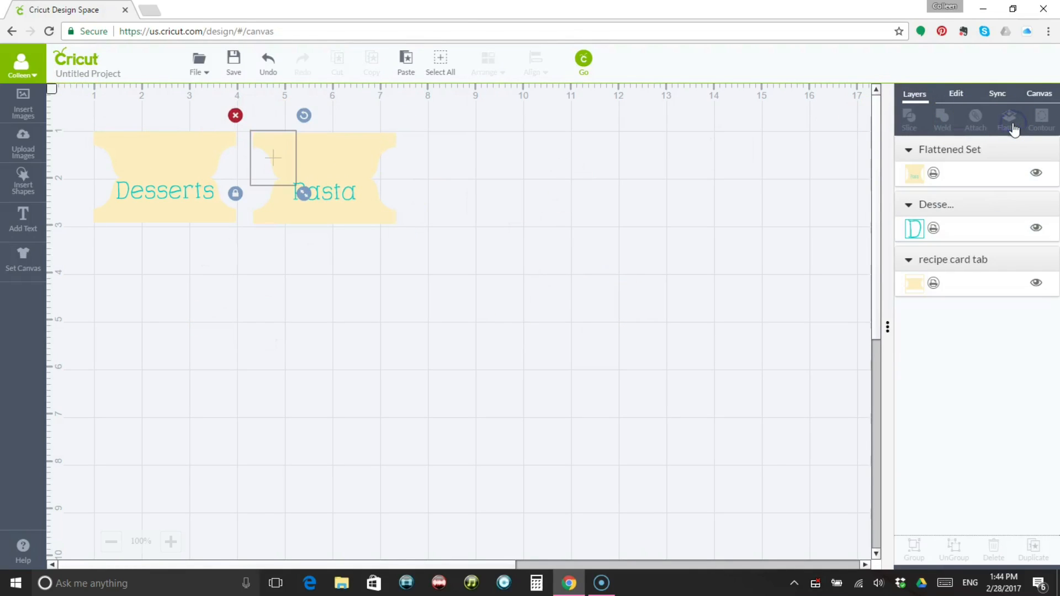
click(370, 157)
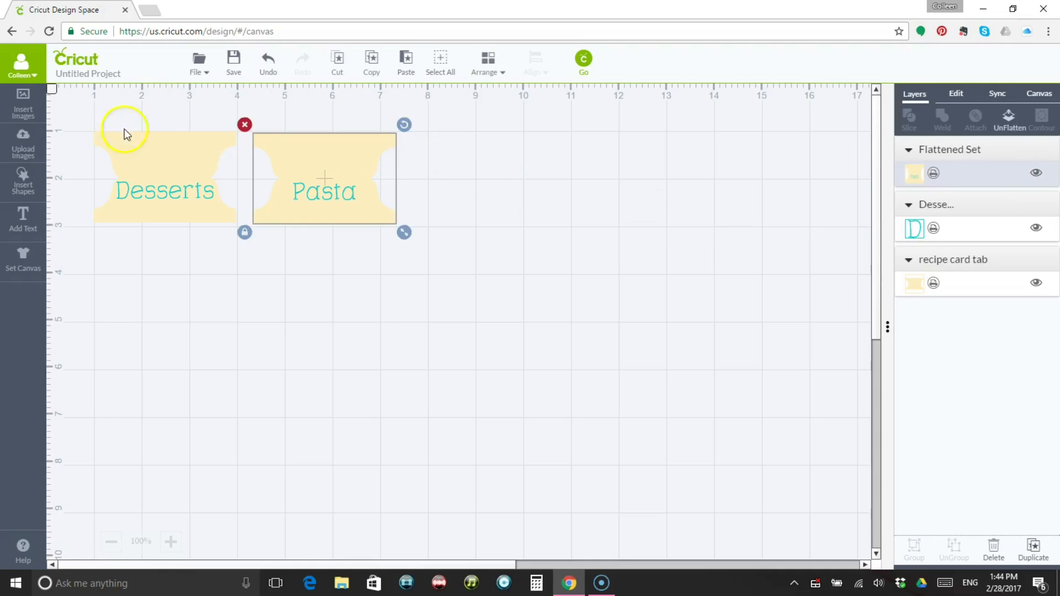
click(148, 149)
drag(72, 111, 248, 236)
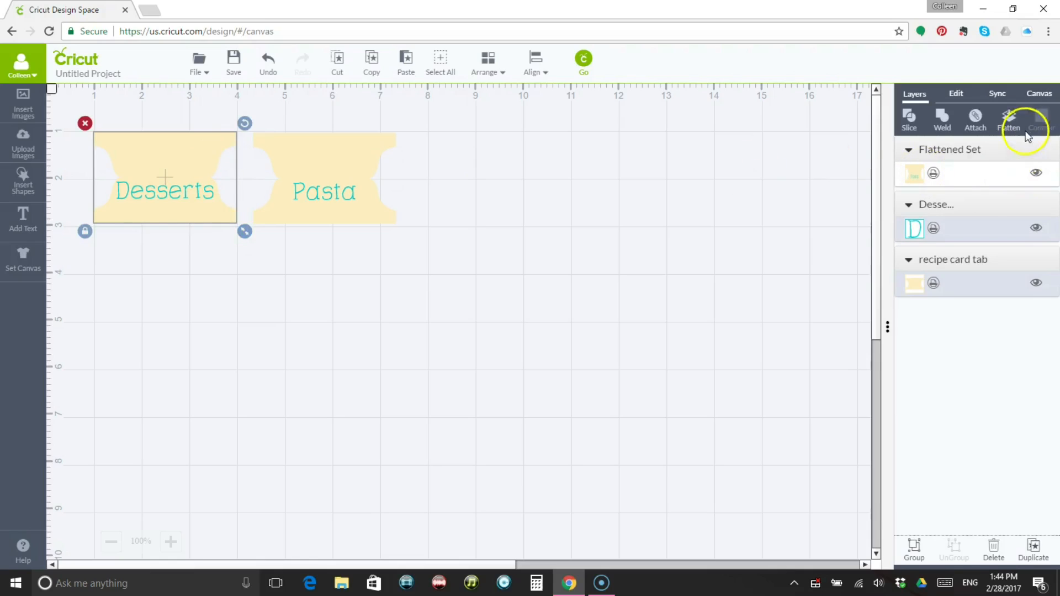
click(1010, 117)
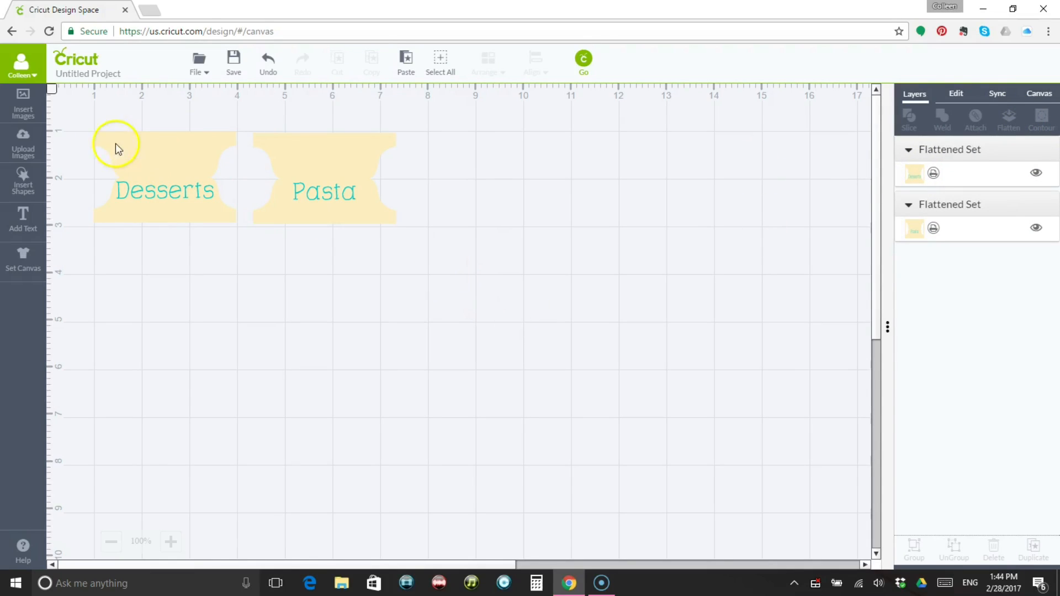
Preview how the Pasta and Desserts tabs are laid out on the print mat, and return to the canvas.
click(589, 66)
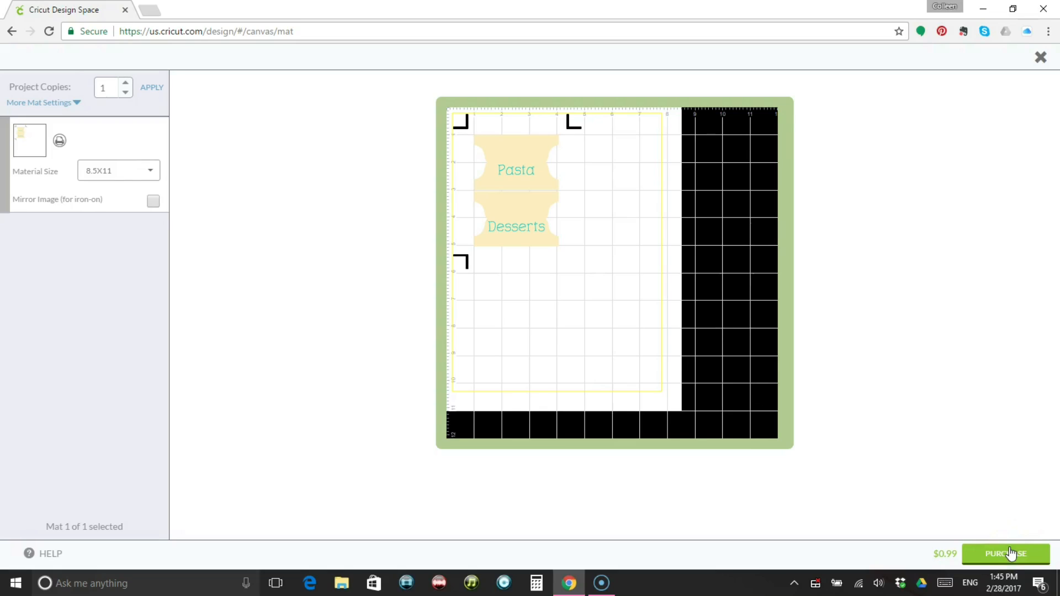
click(952, 506)
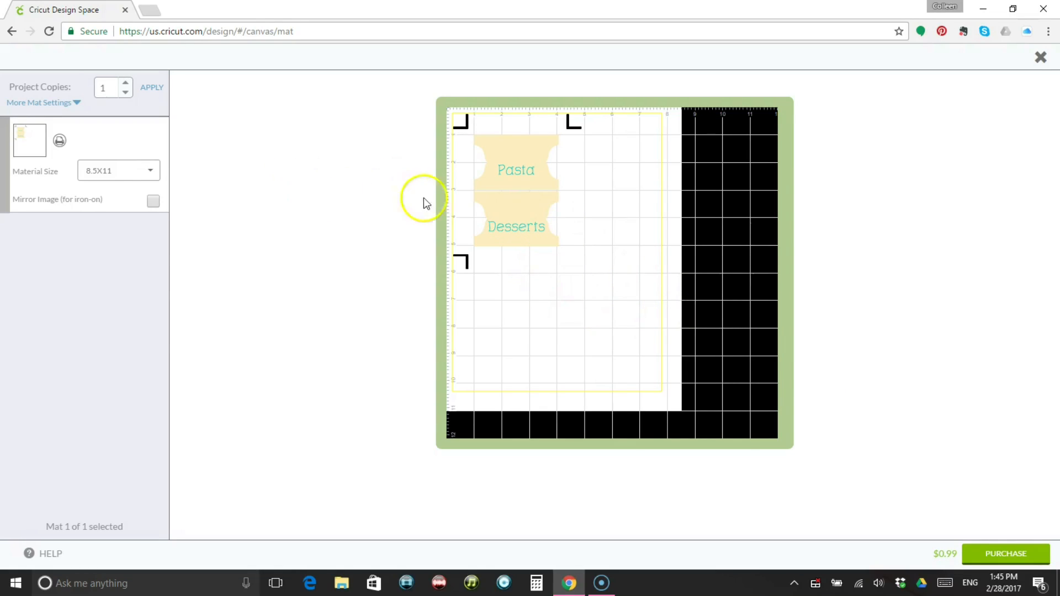
click(1042, 57)
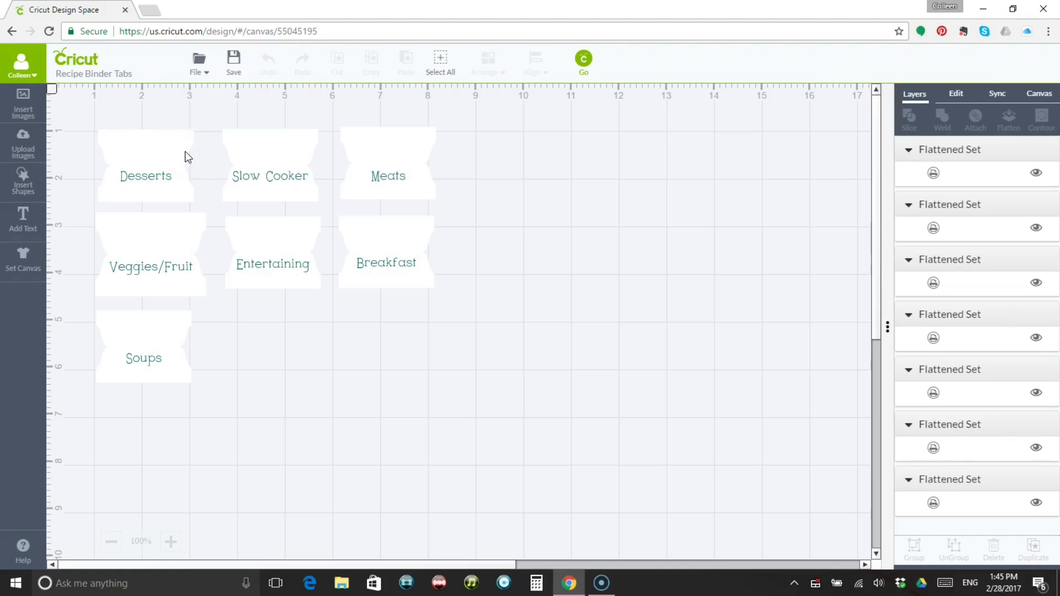
Unflatten the Desserts tab and try pink, purple, blue, Jade and Sage as the print colour of its card shape.
click(141, 145)
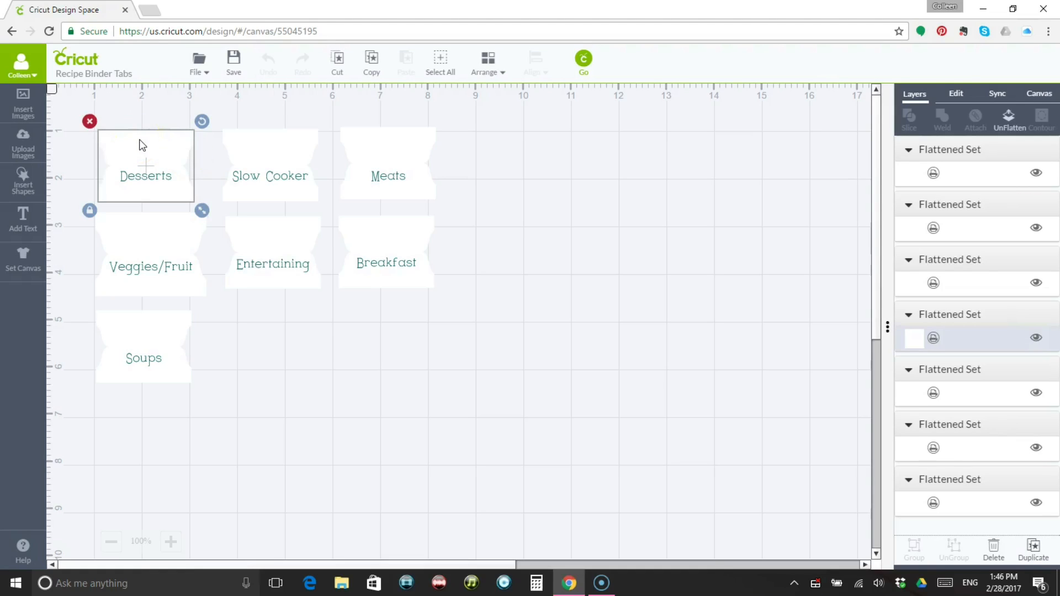
click(1013, 129)
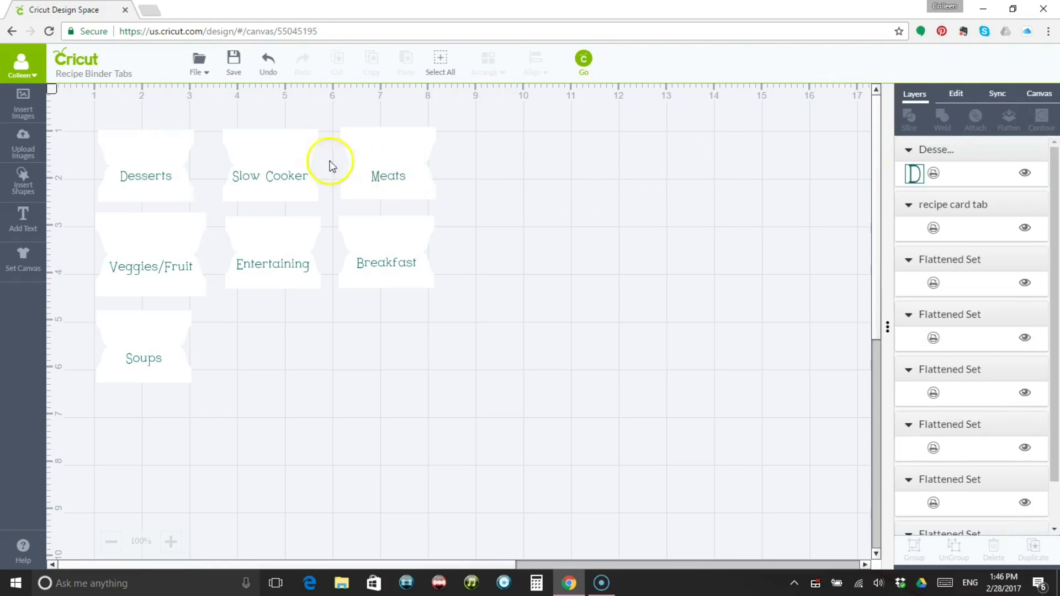
click(187, 138)
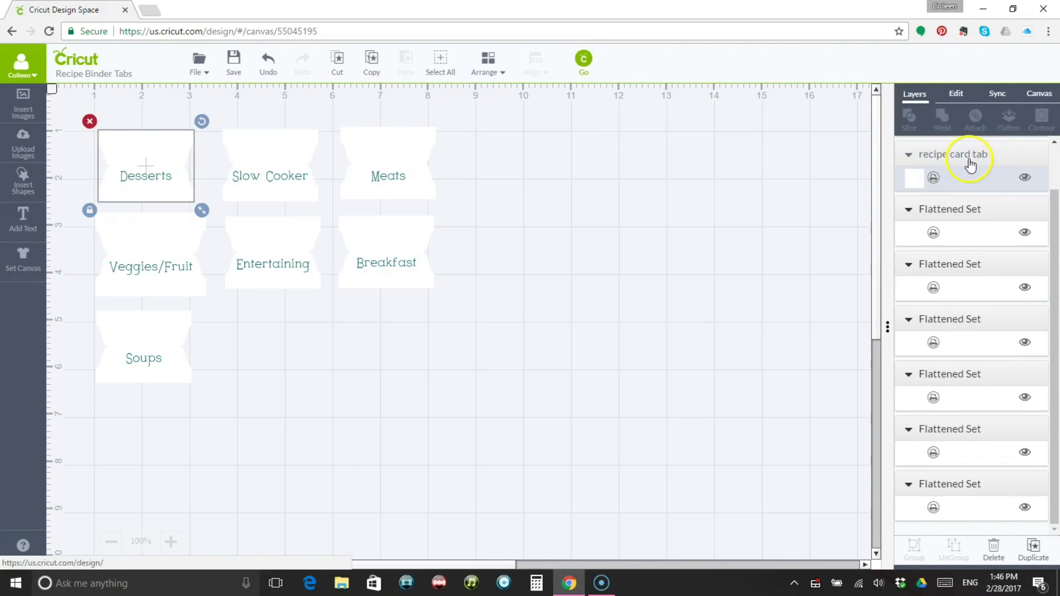
click(915, 180)
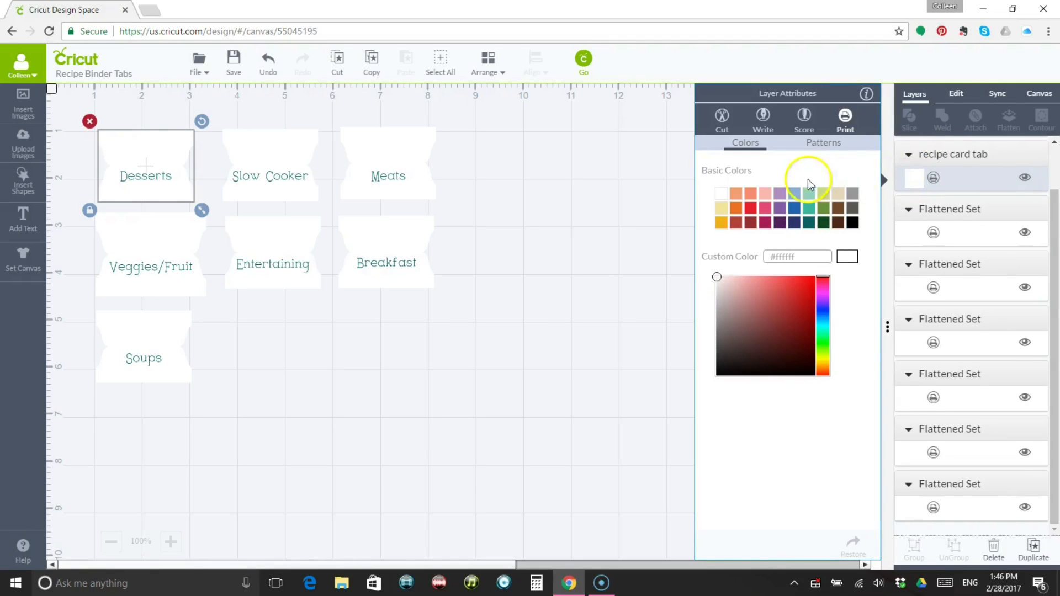
click(771, 198)
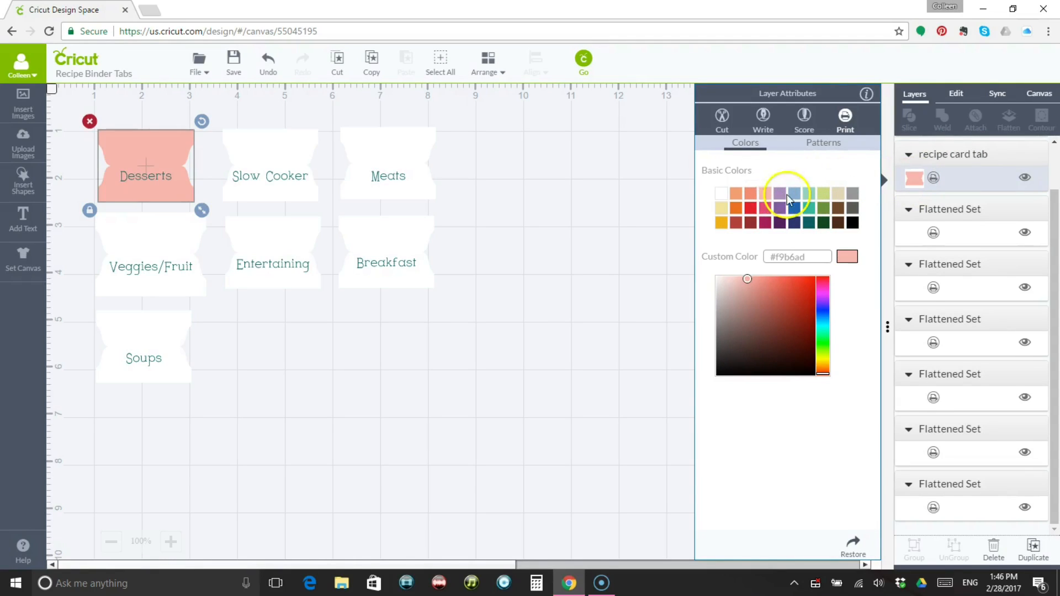
click(782, 197)
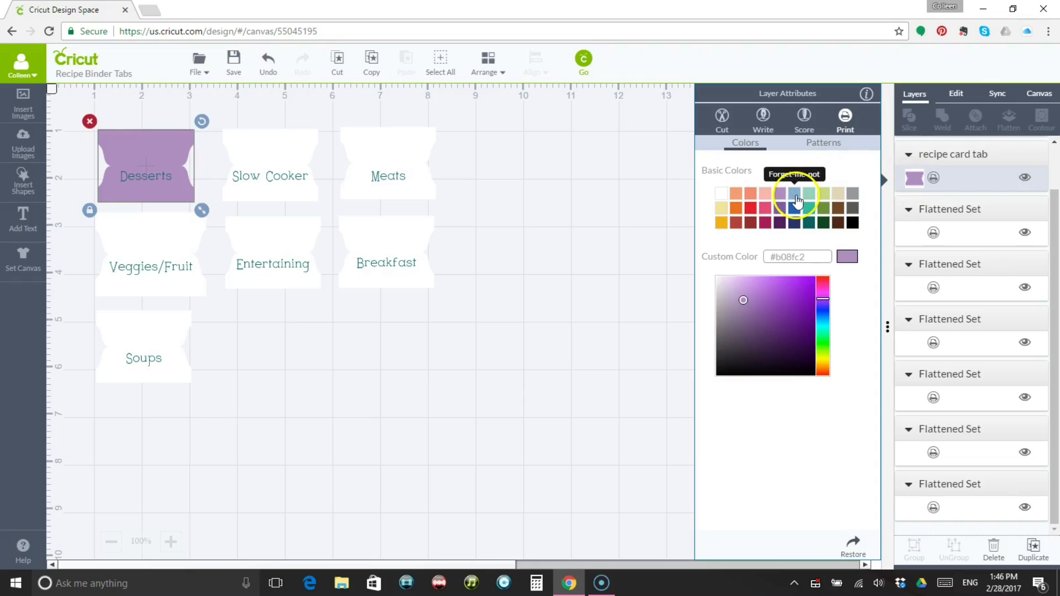
click(795, 196)
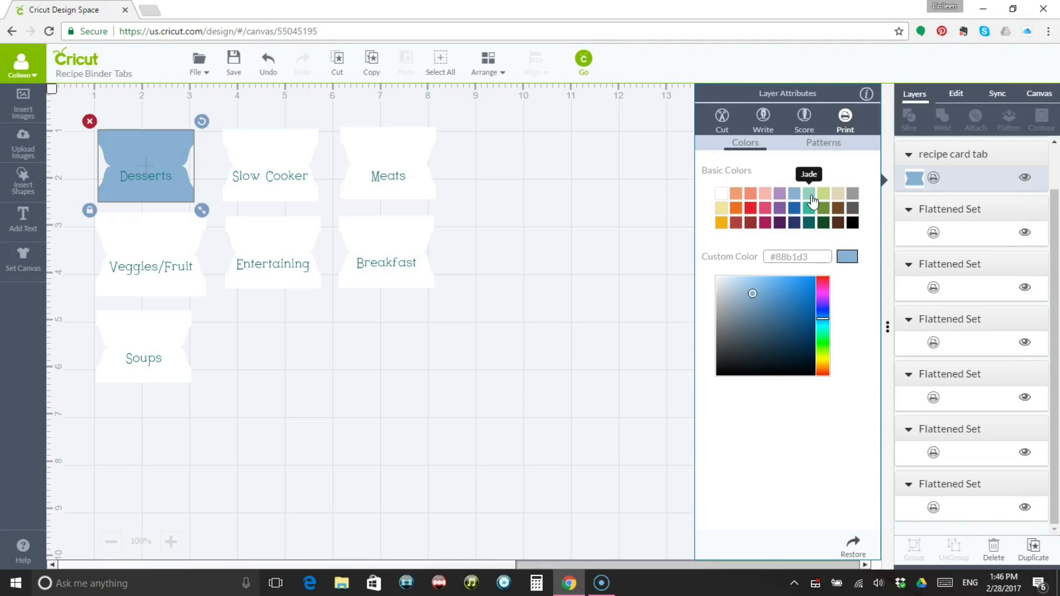
click(811, 200)
click(823, 200)
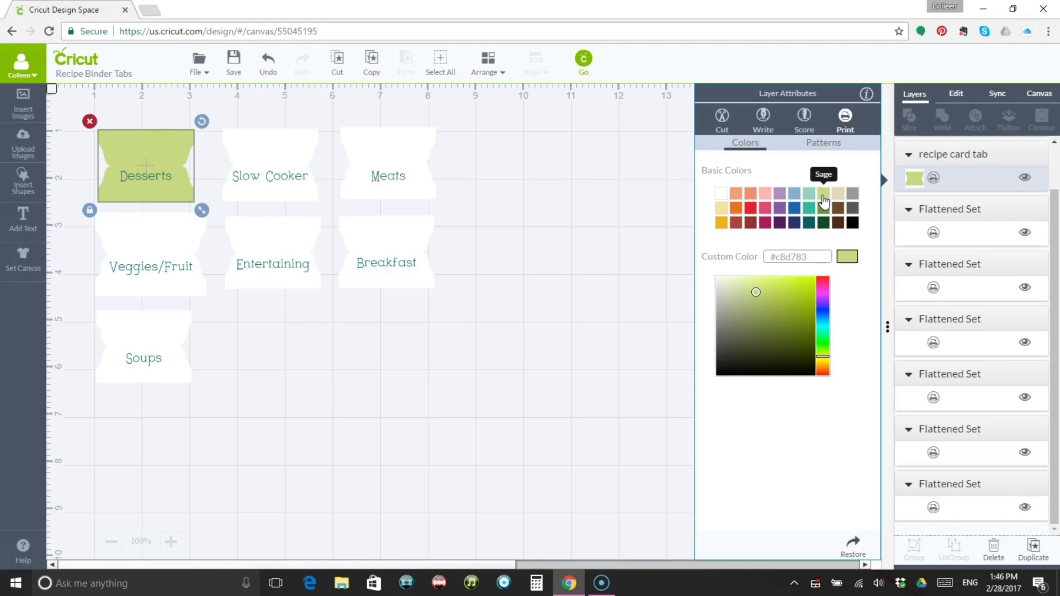
Set the Desserts tab's card shape back to White and flatten it with its text again.
click(724, 196)
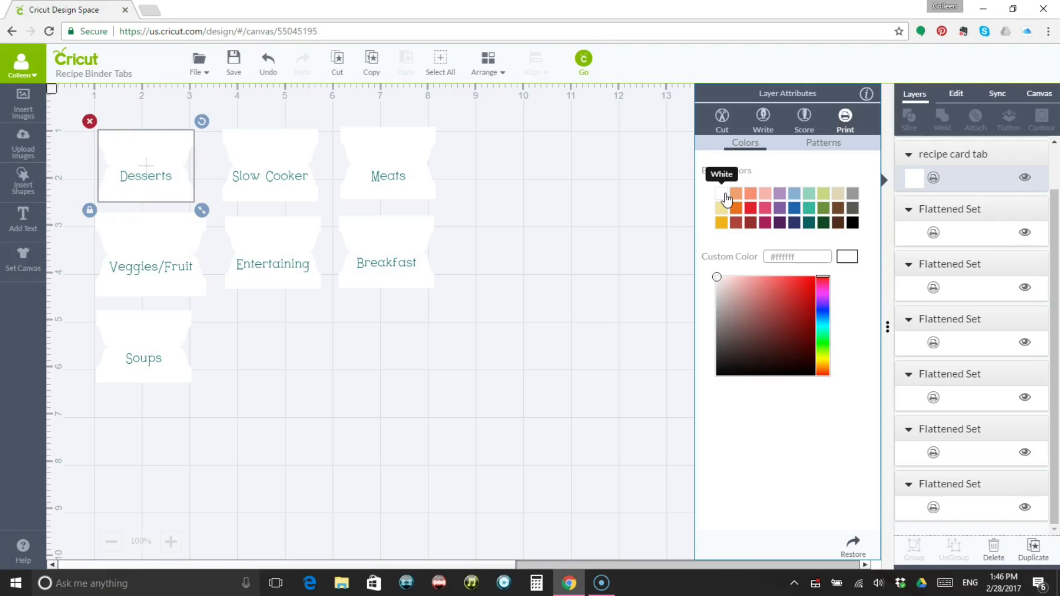
click(599, 194)
click(81, 126)
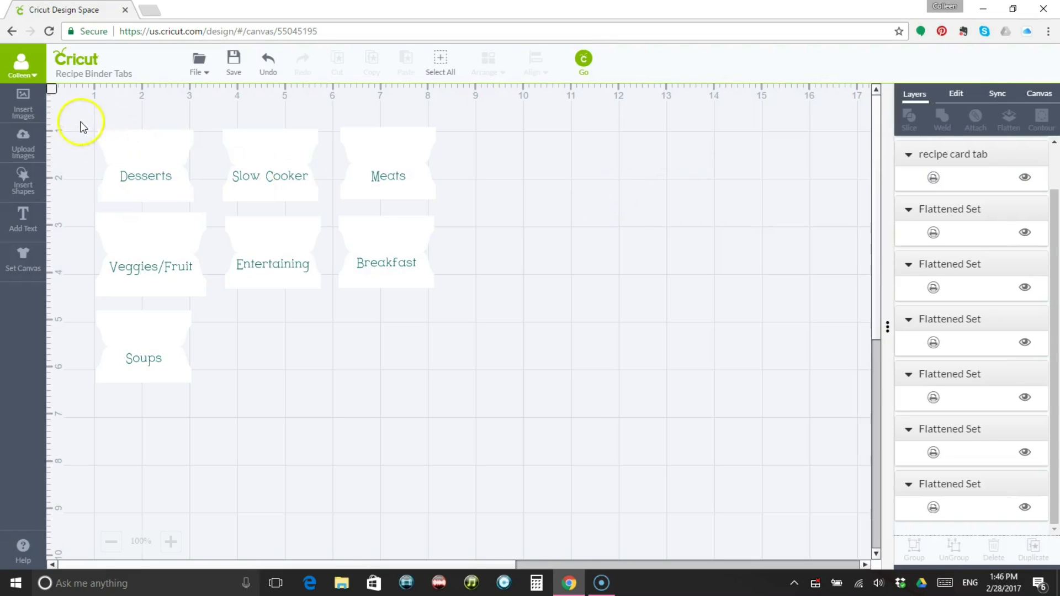
drag(76, 120, 215, 212)
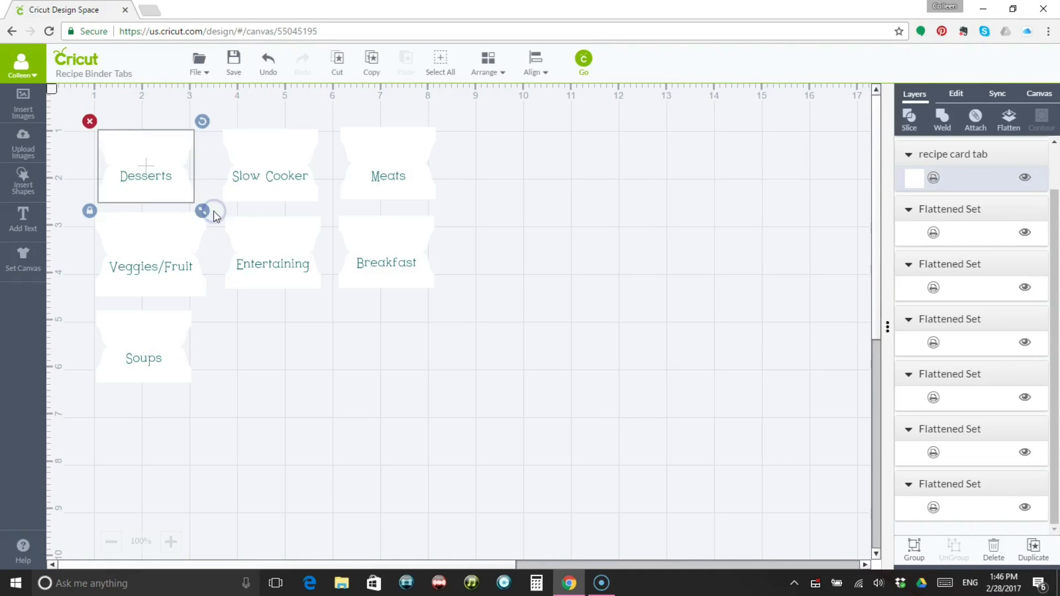
click(1011, 122)
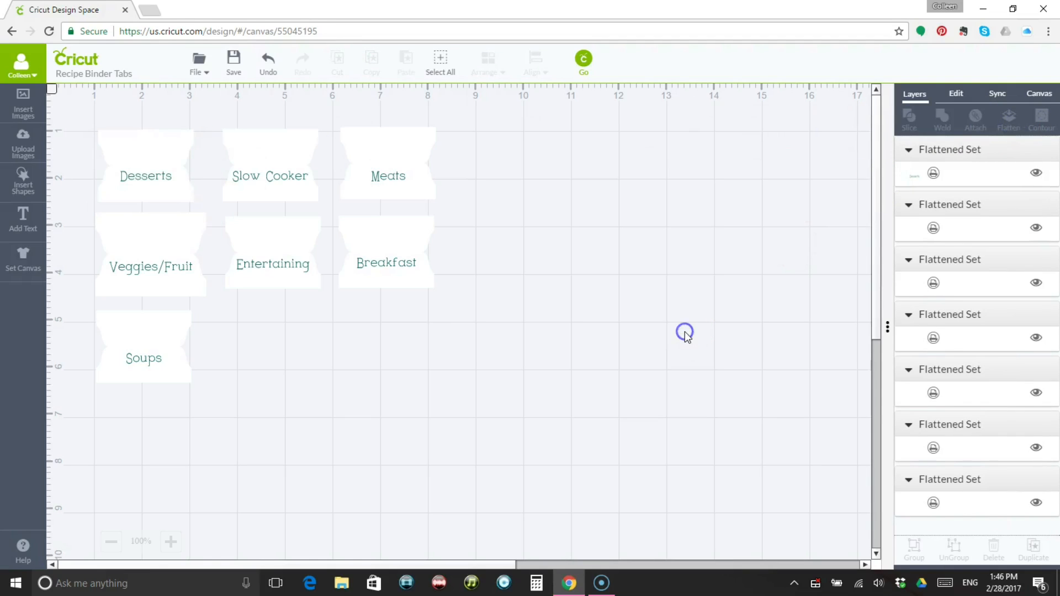
Check each of the seven recipe tabs on the canvas, from Desserts to Soups, as a separate flattened image.
click(169, 170)
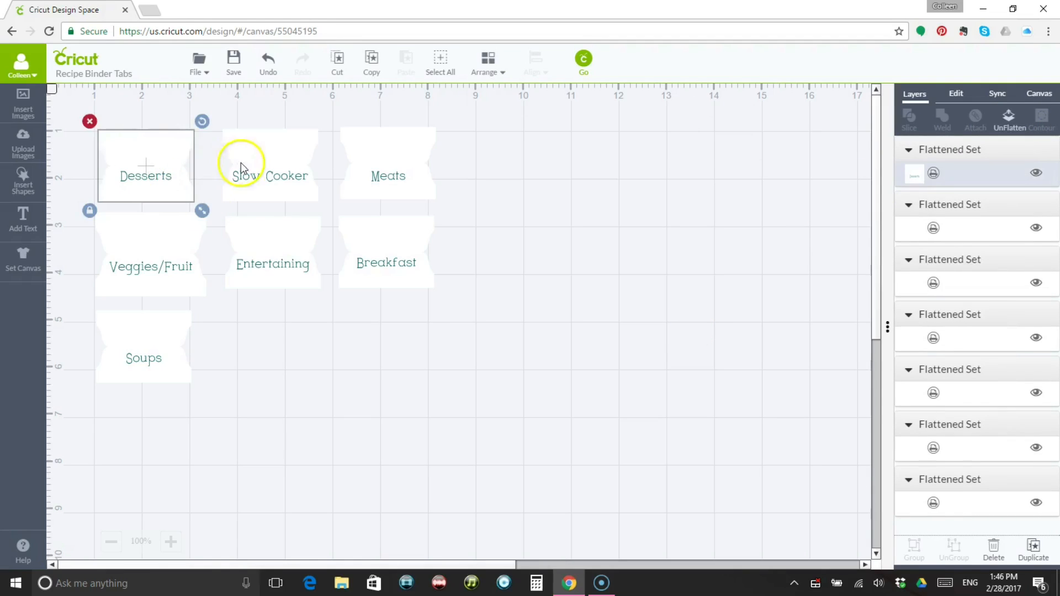
click(279, 172)
click(386, 173)
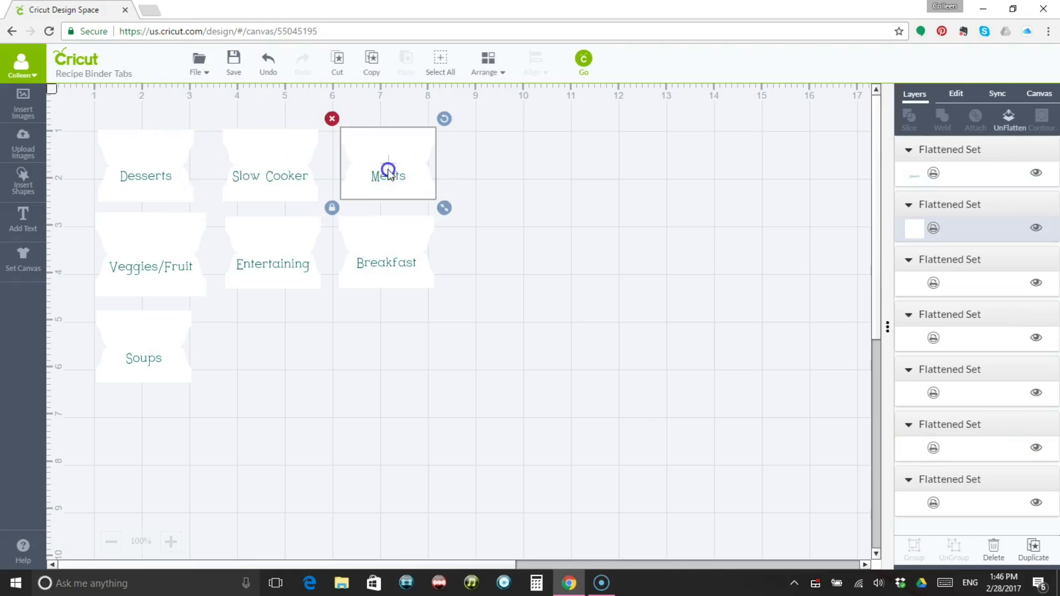
click(374, 262)
click(290, 244)
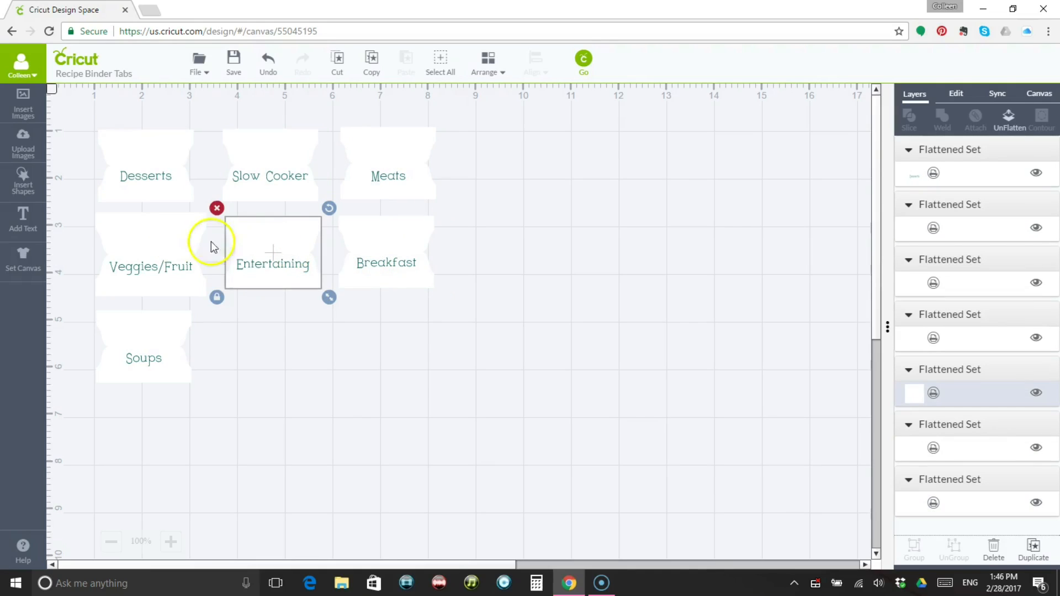
click(166, 240)
click(162, 338)
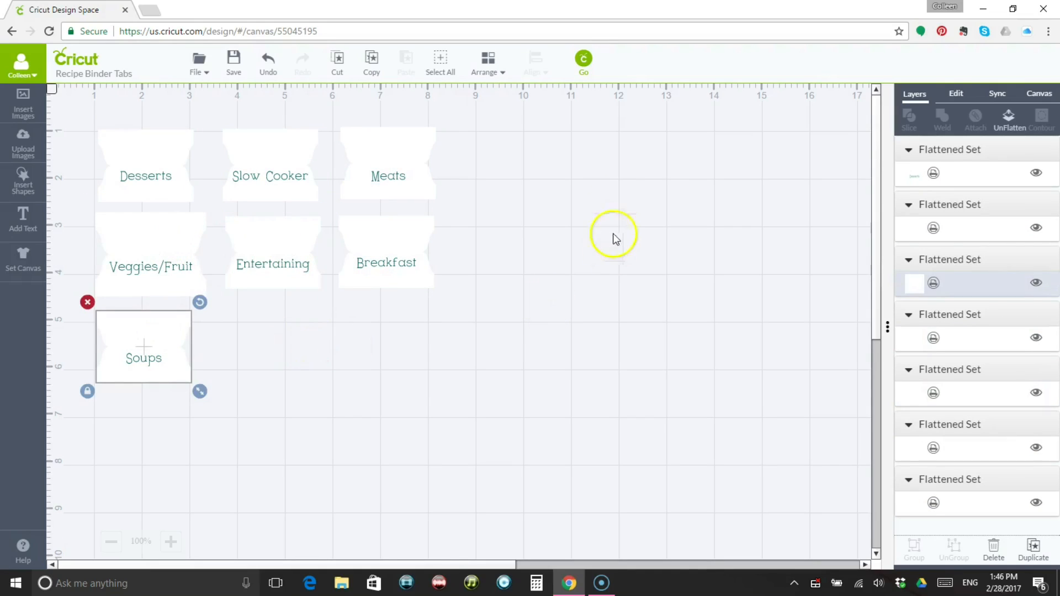
Send the seven flattened tabs to the print mat and continue to printing and cutting.
click(583, 60)
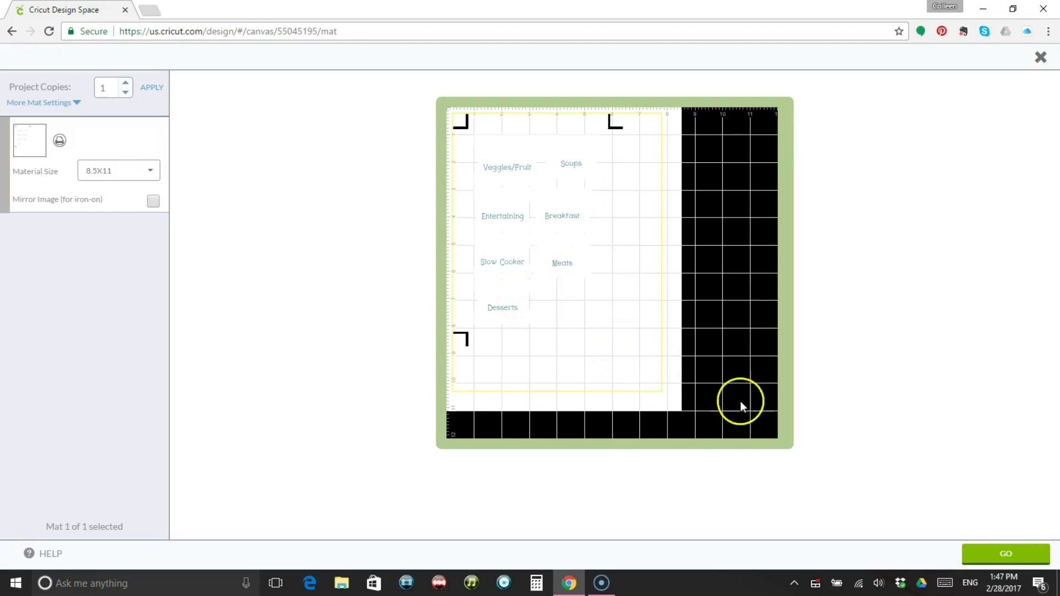
click(1018, 554)
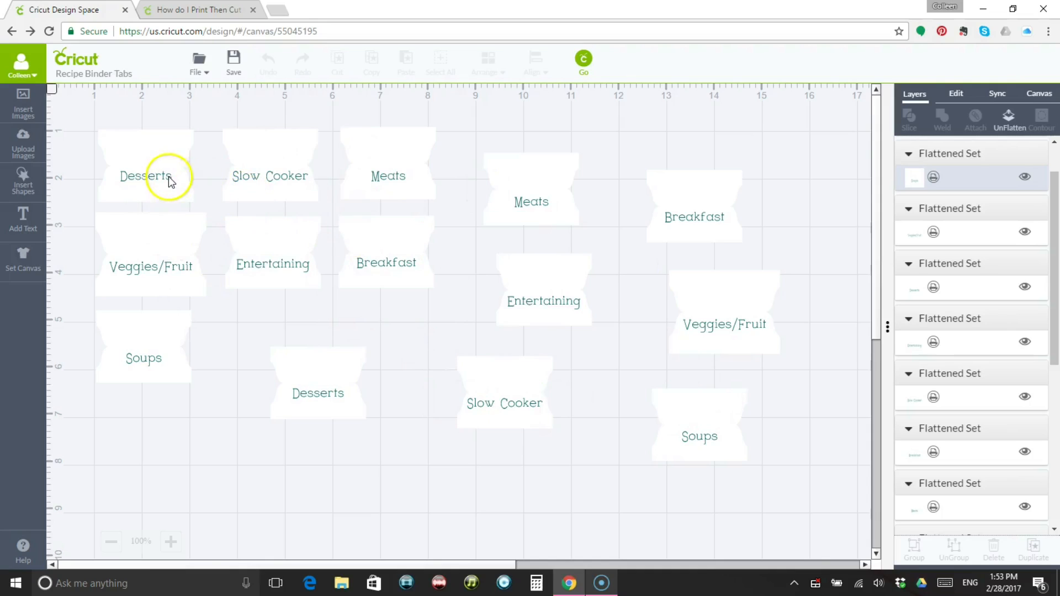
Go through both sets of seven tabs on the canvas, checking each original and its copy as separate flattened images.
click(148, 172)
click(238, 177)
click(389, 174)
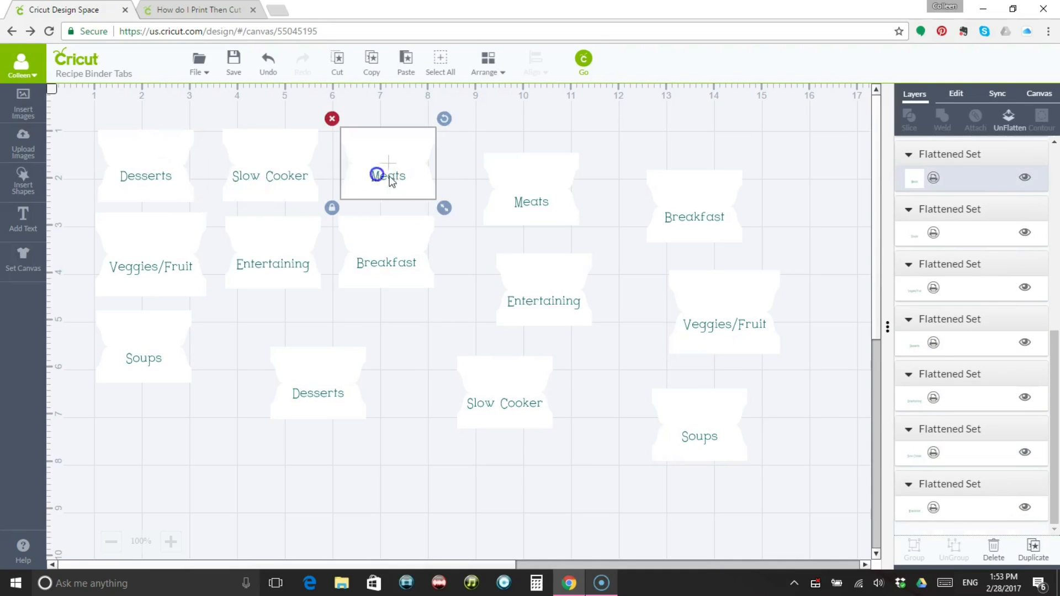
click(541, 202)
click(684, 217)
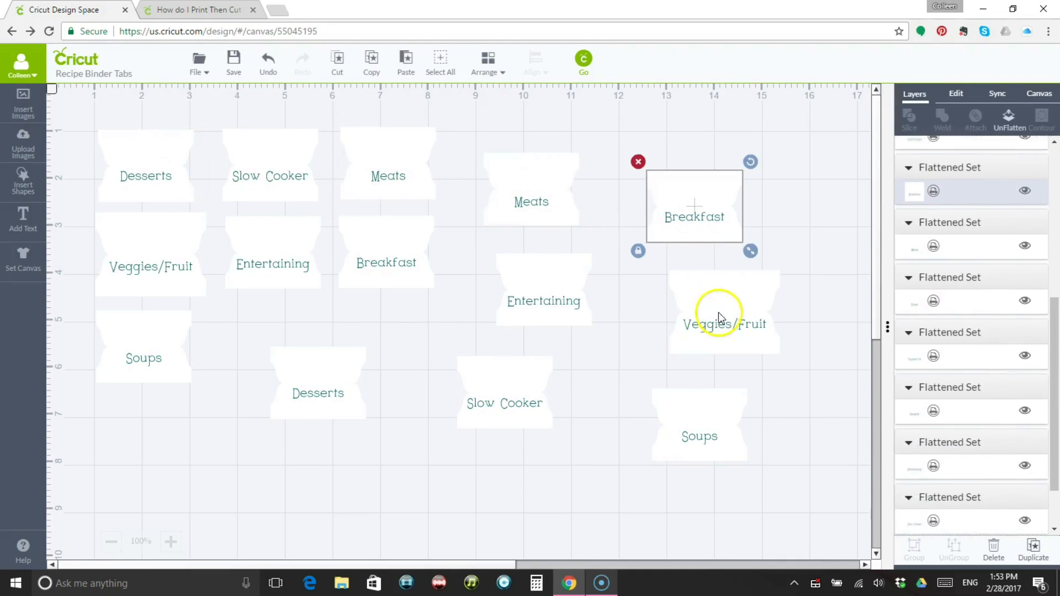
click(718, 315)
click(512, 285)
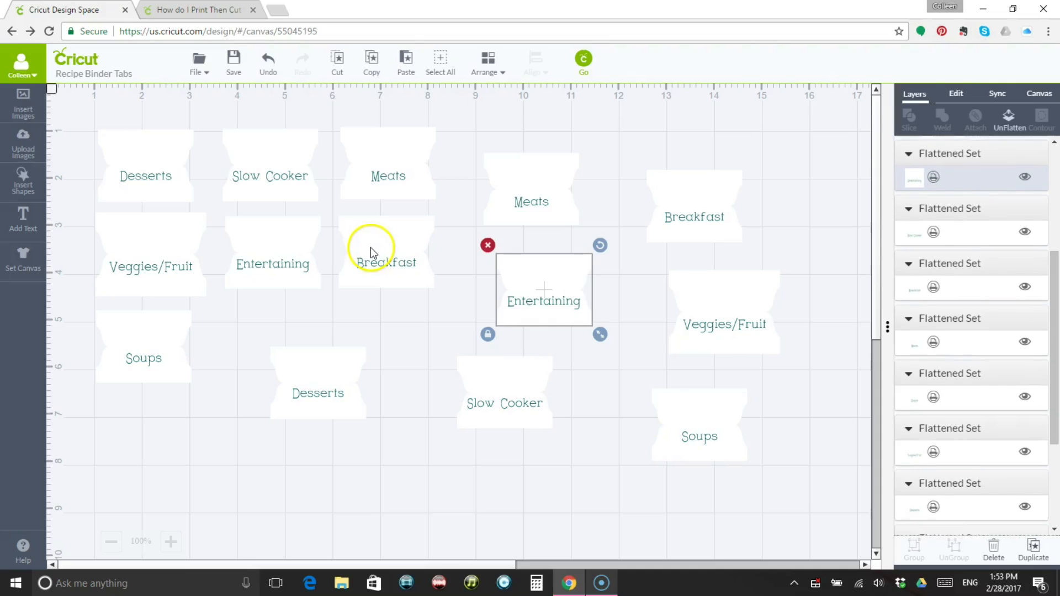
click(371, 247)
click(274, 247)
click(163, 247)
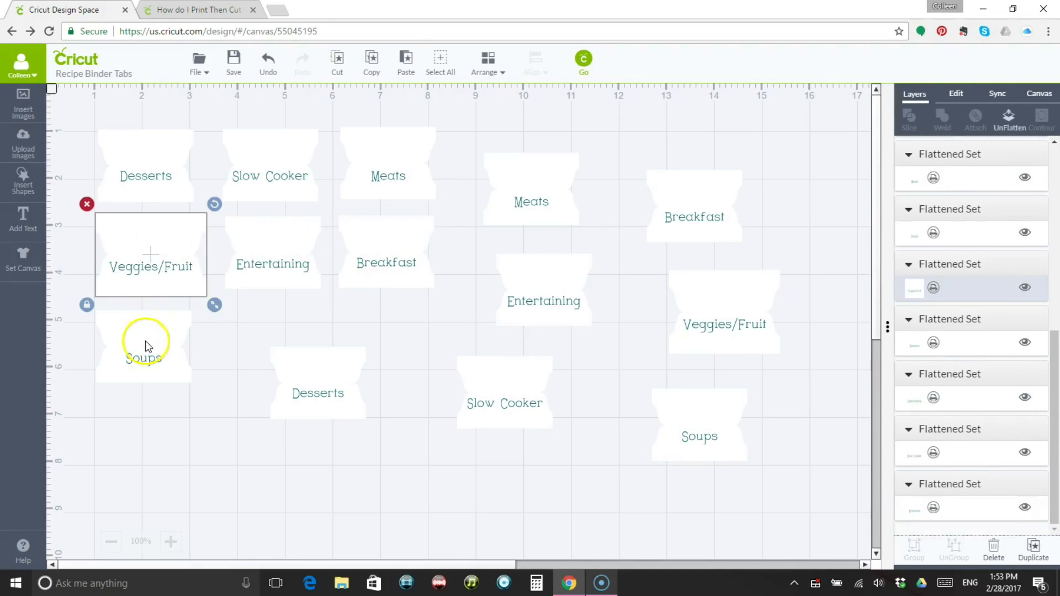
click(145, 342)
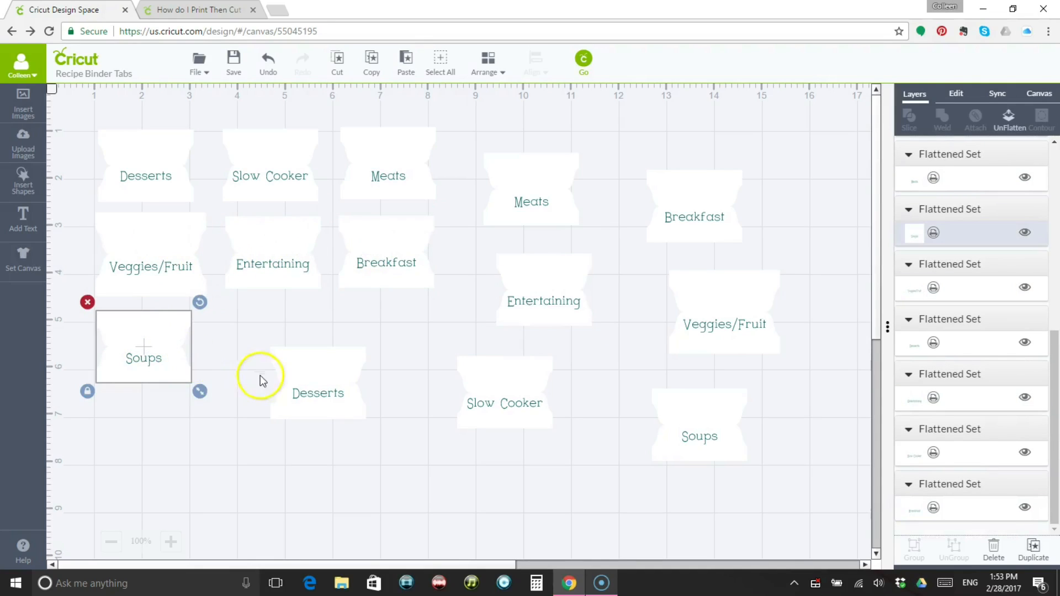
click(337, 397)
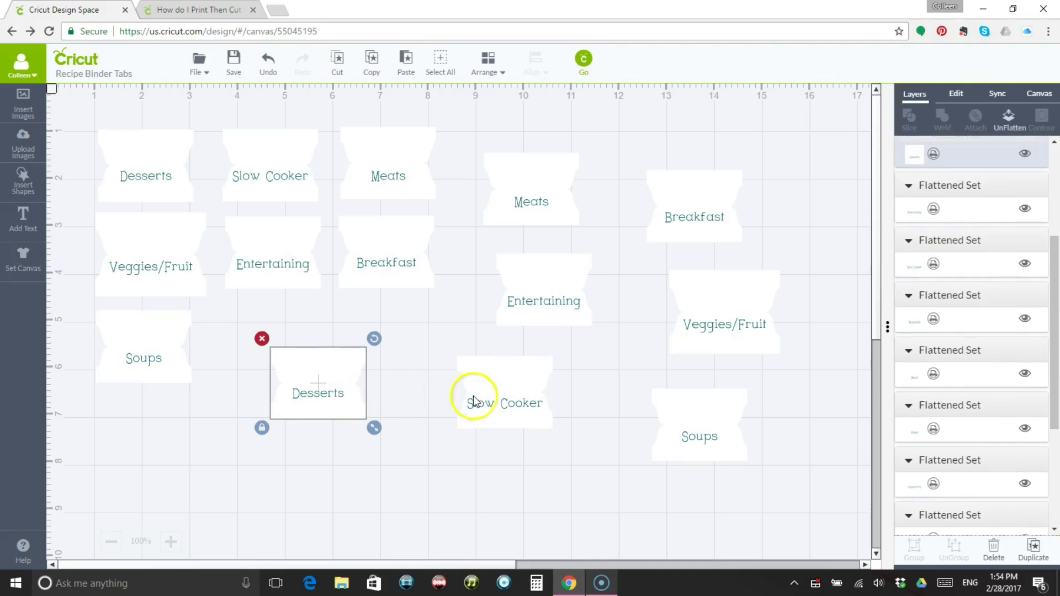
click(509, 402)
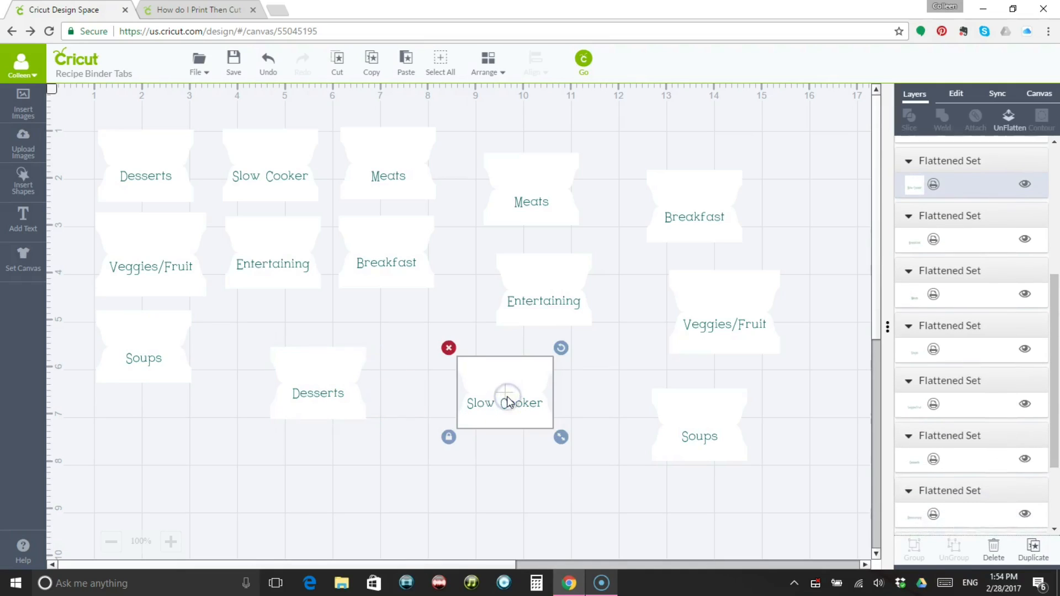
click(703, 438)
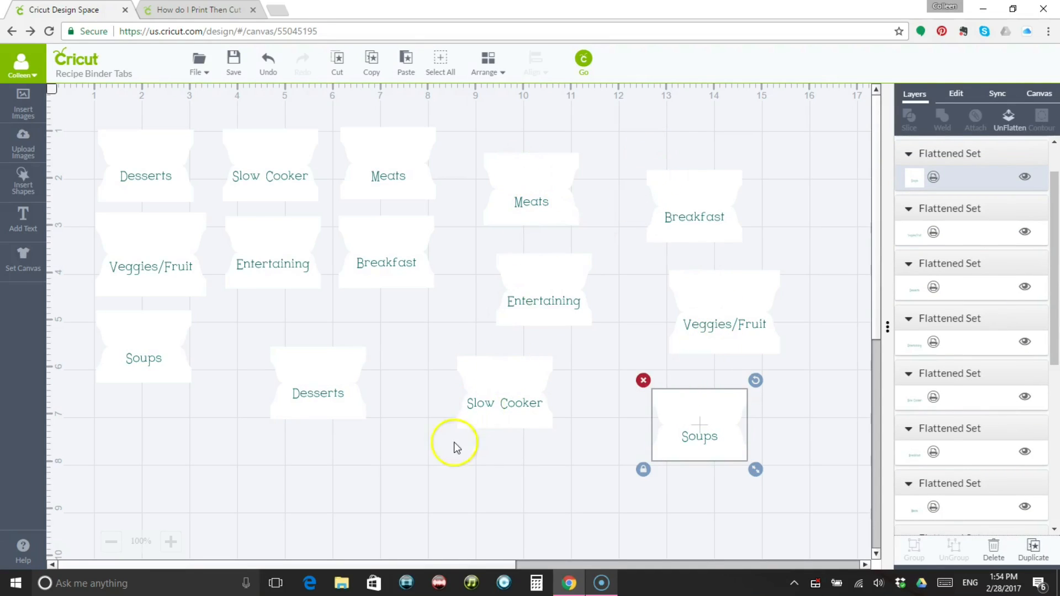
click(500, 407)
click(541, 305)
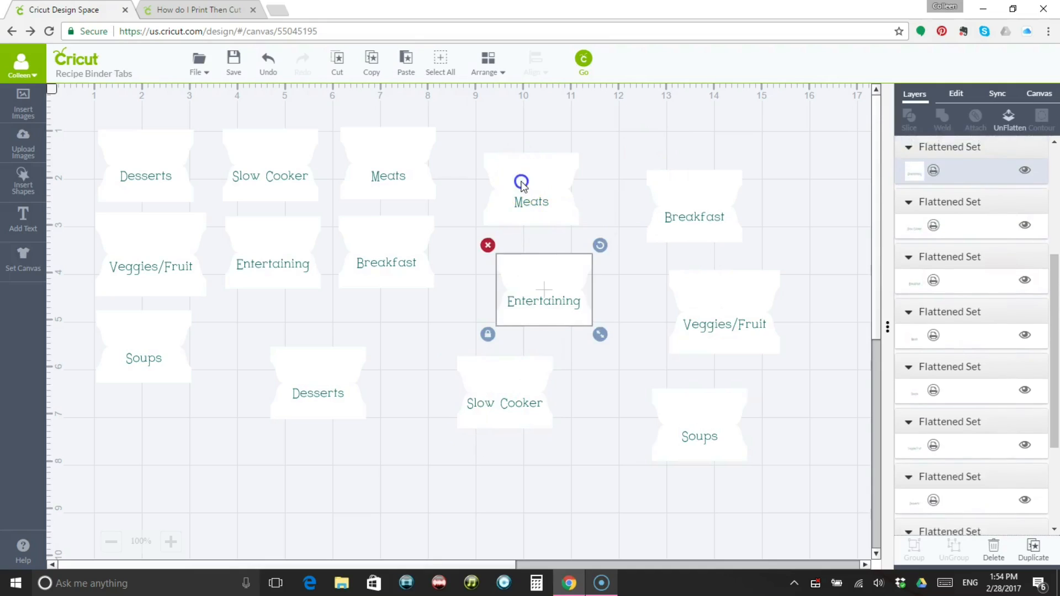
click(522, 182)
click(688, 198)
click(409, 173)
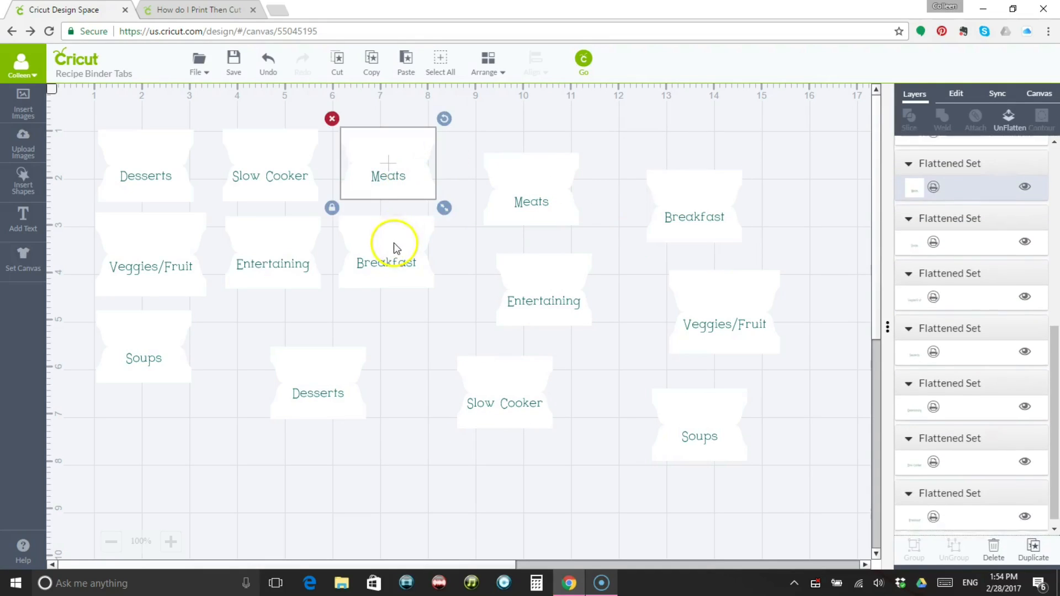
click(393, 240)
click(389, 282)
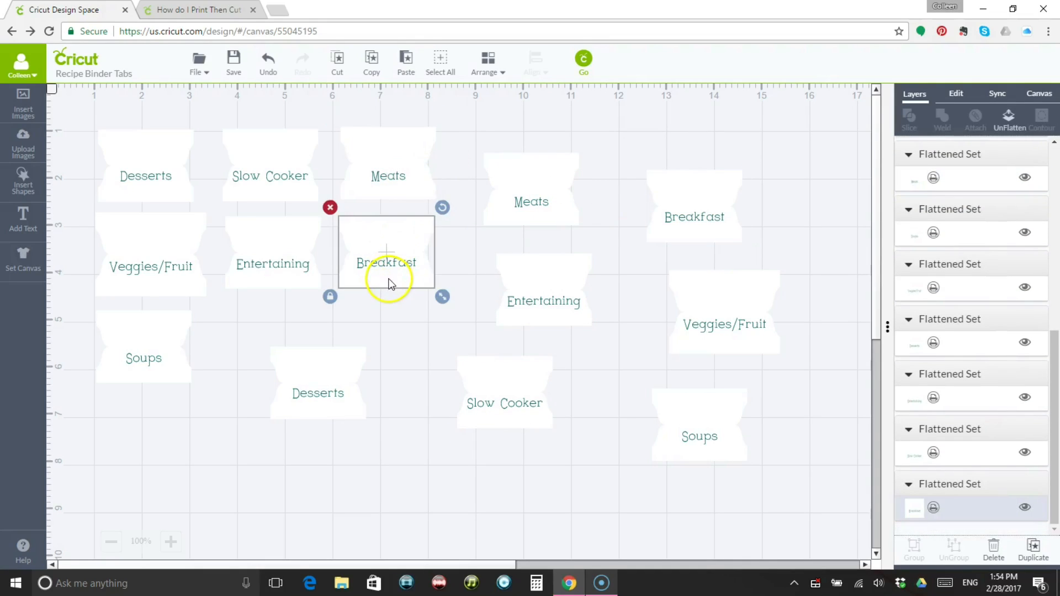
click(351, 389)
click(329, 376)
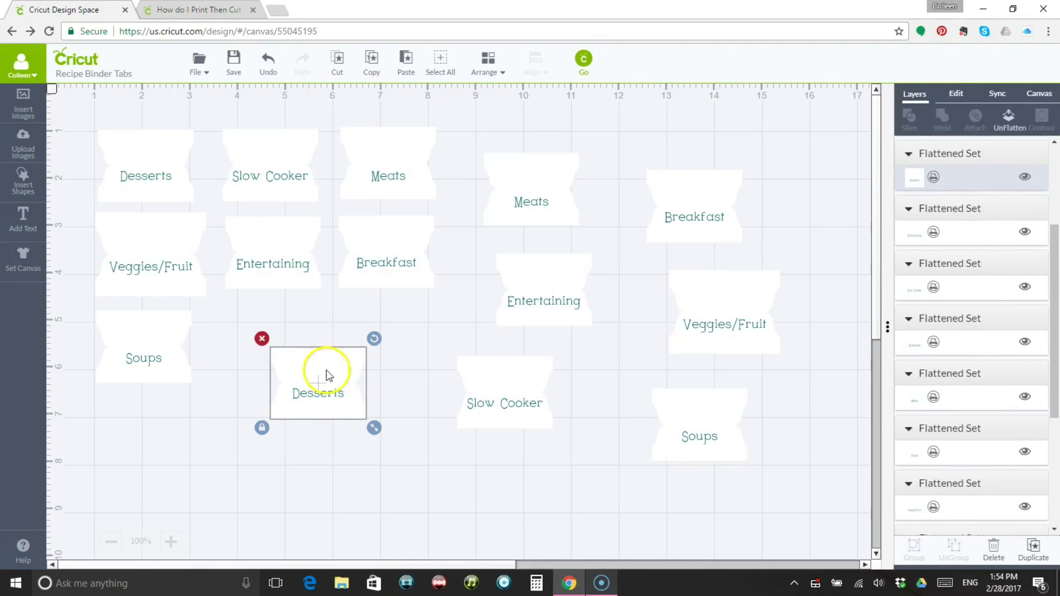
click(285, 241)
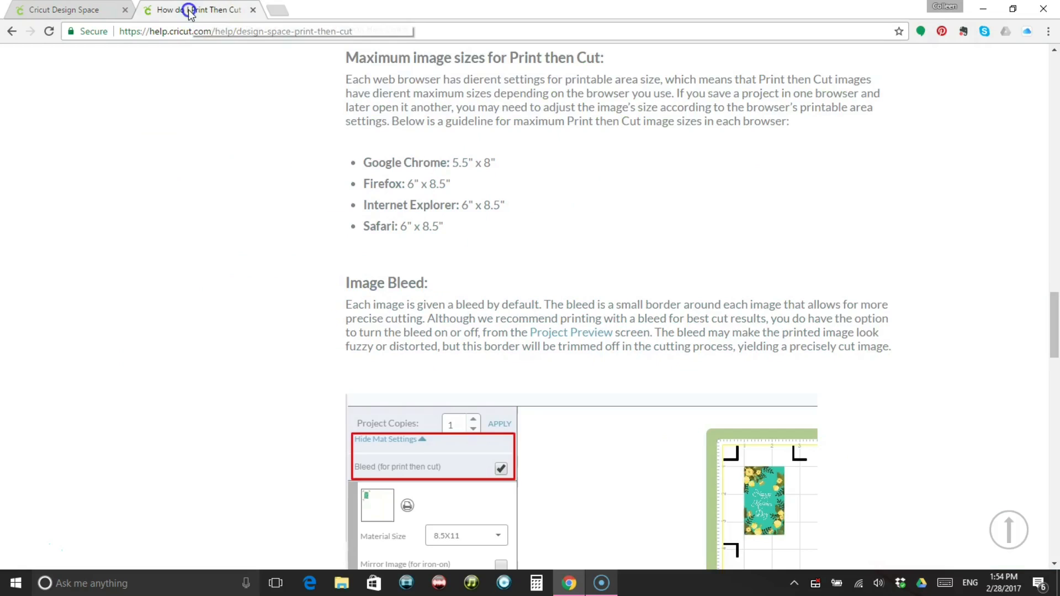
Look up the maximum Print Then Cut image sizes in the help article and check the Desserts tab's dimensions on the canvas.
click(191, 11)
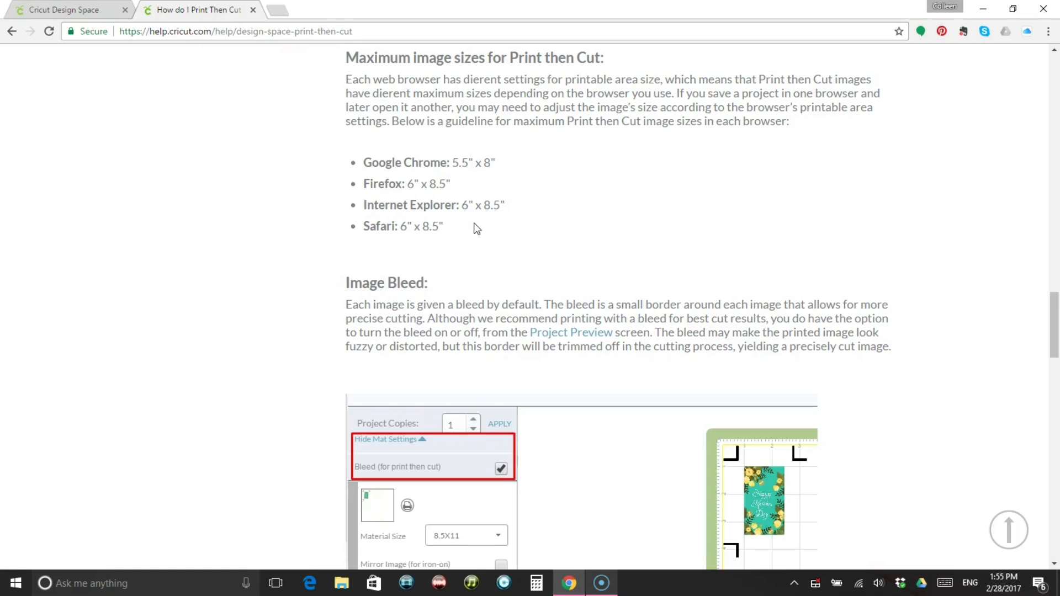
click(80, 12)
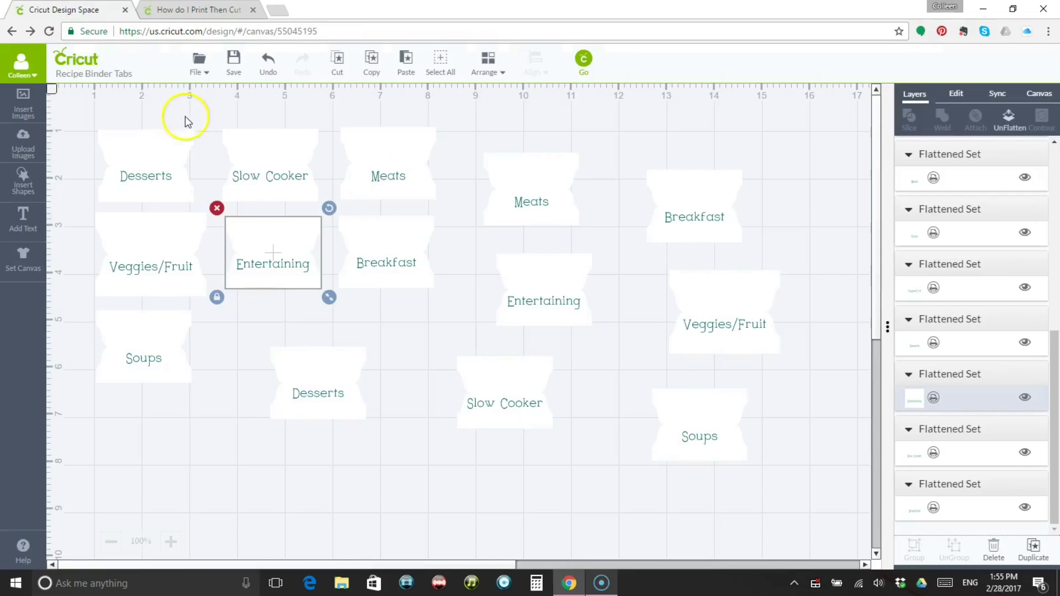
click(137, 148)
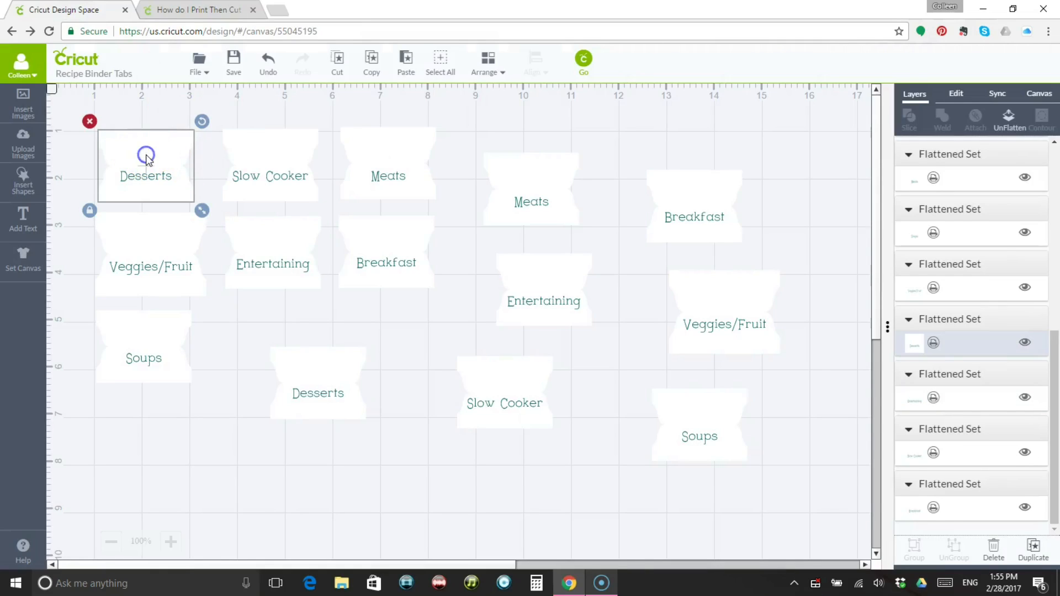
click(956, 94)
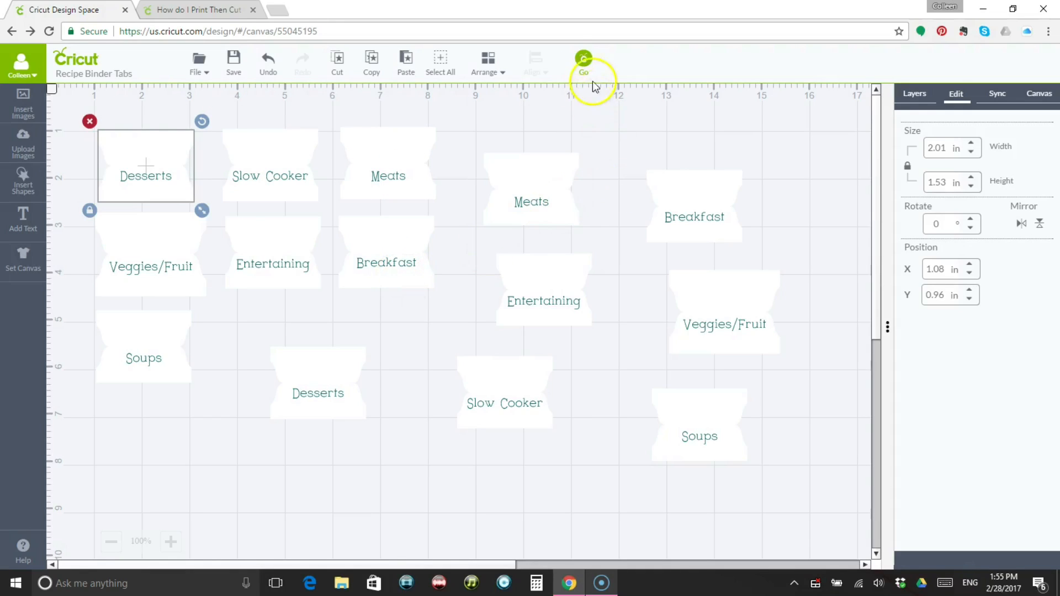
Preview how both sets of tabs are distributed over the print mats, including the second mat.
click(585, 58)
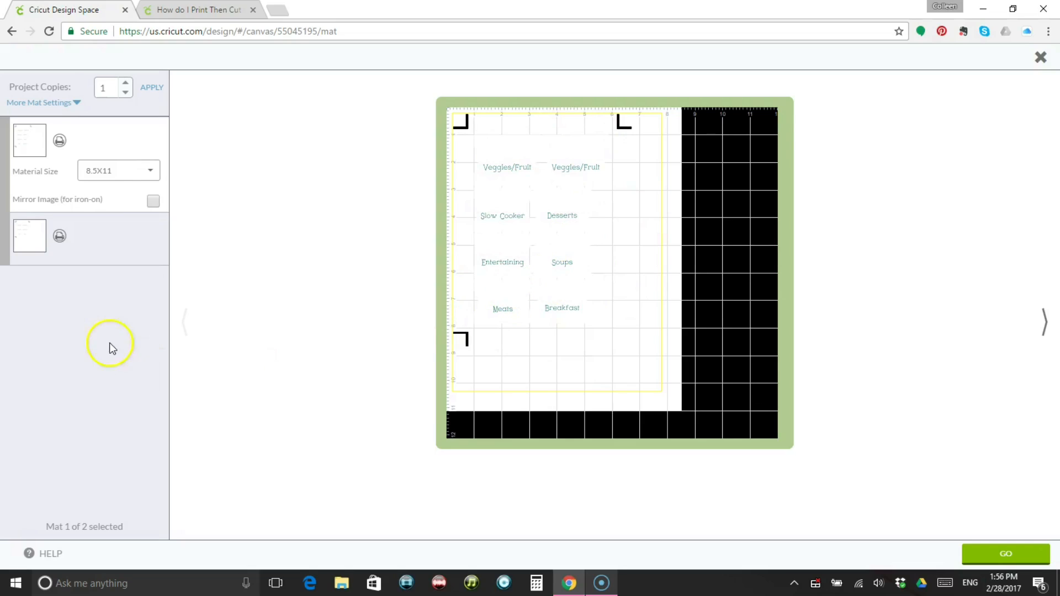
click(39, 237)
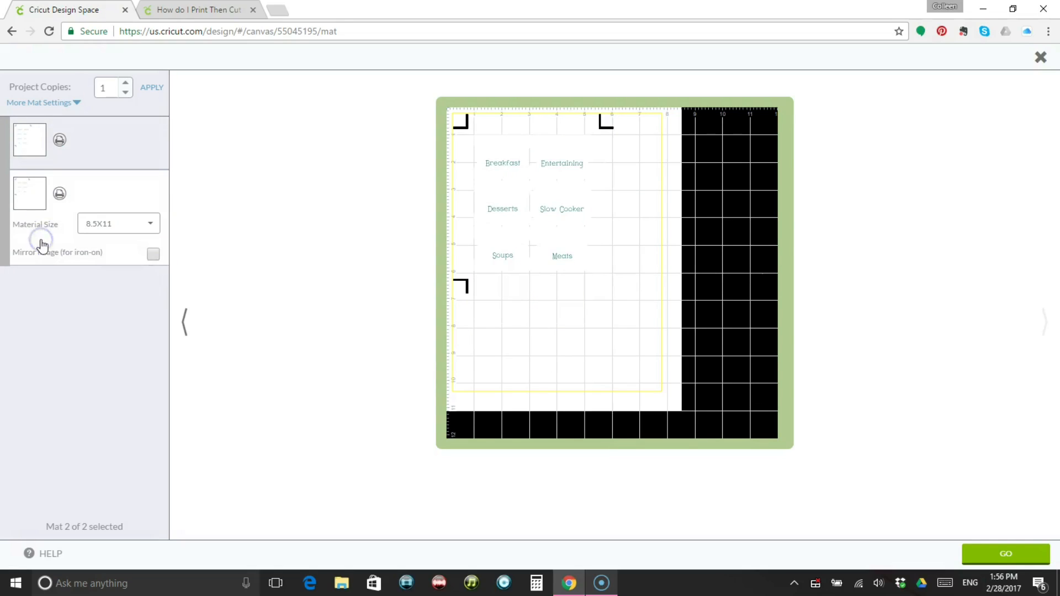